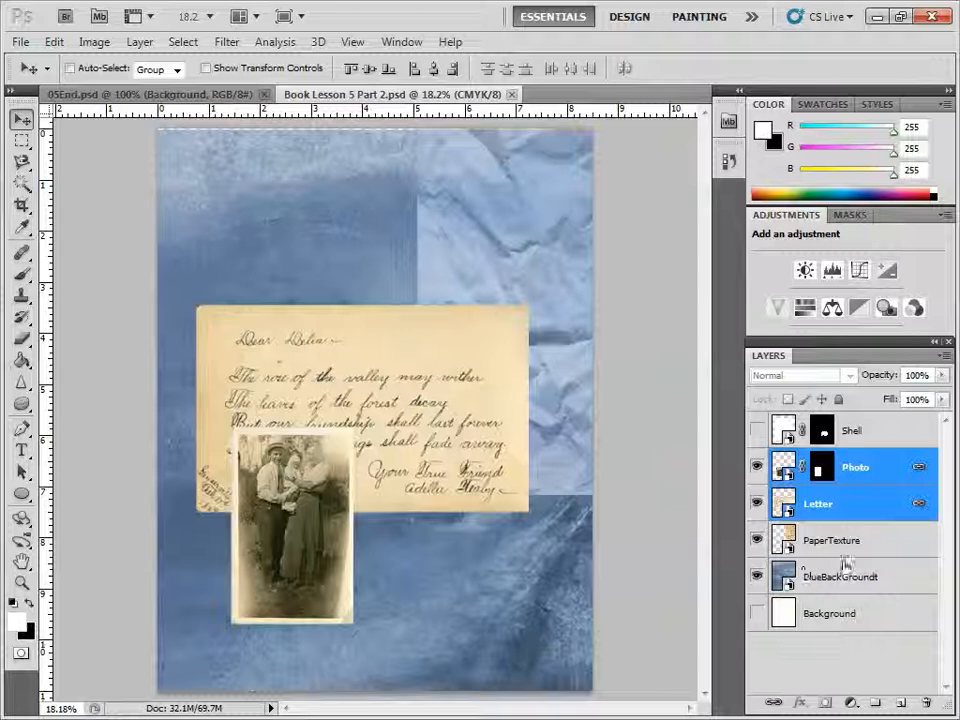
# Add a new layer directly above the PaperTexture layer and activate the Gradient tool
pyautogui.click(828, 542)
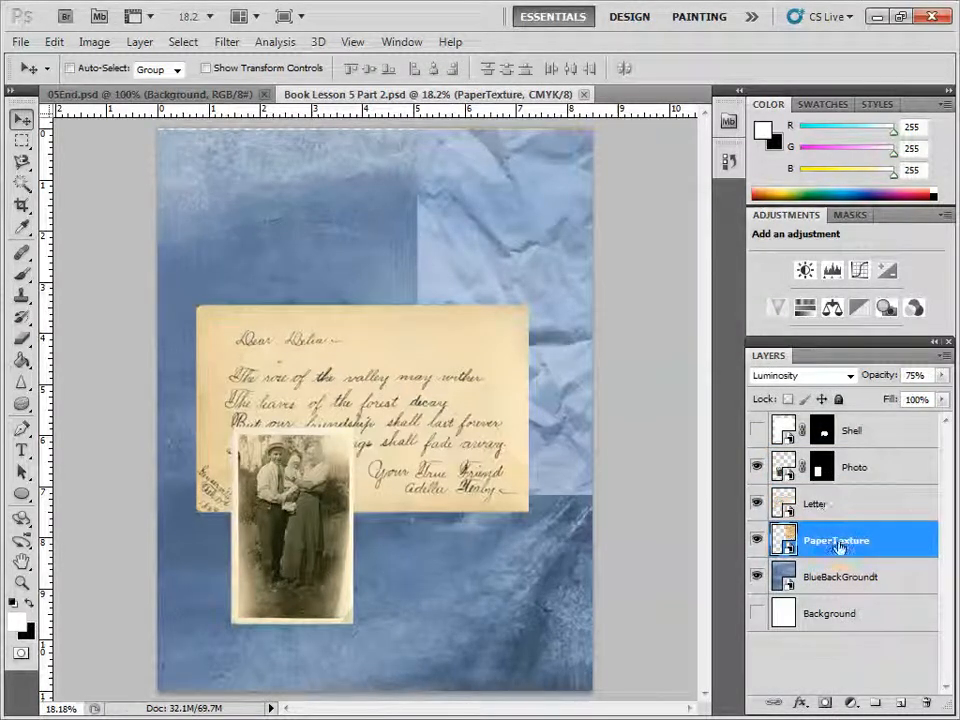
pyautogui.click(899, 705)
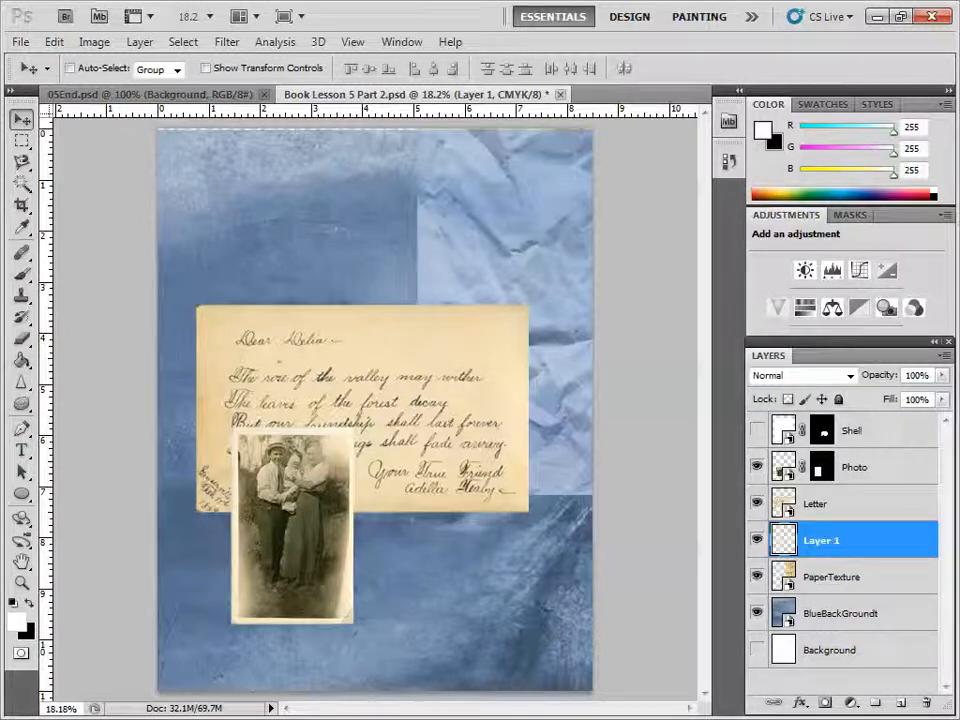
pyautogui.press('g')
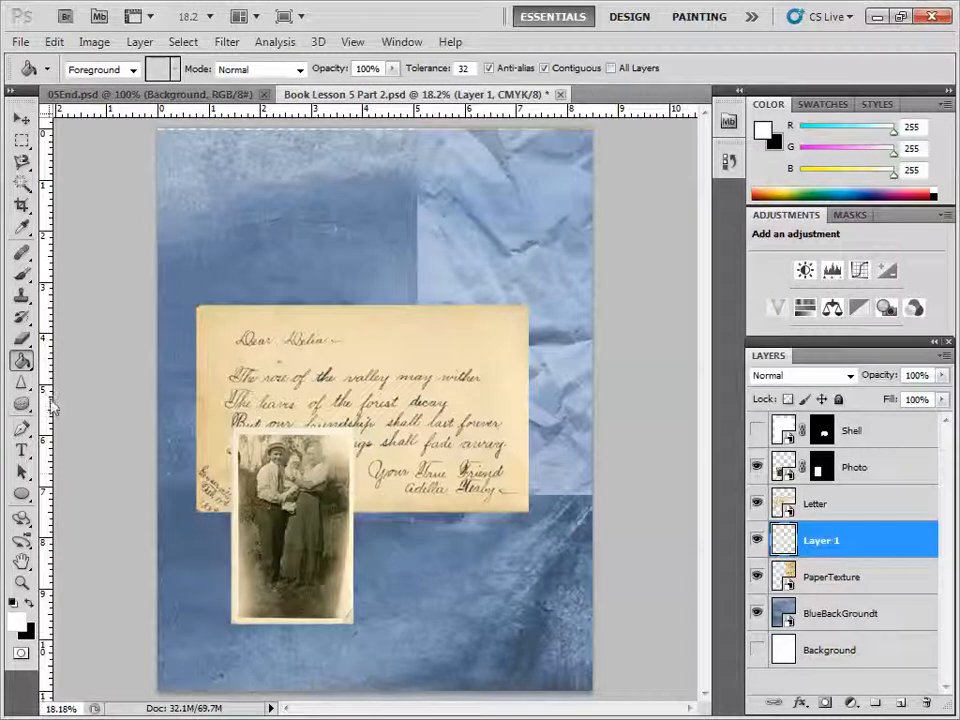
pyautogui.moveTo(25, 365); pyautogui.dragTo(70, 358)
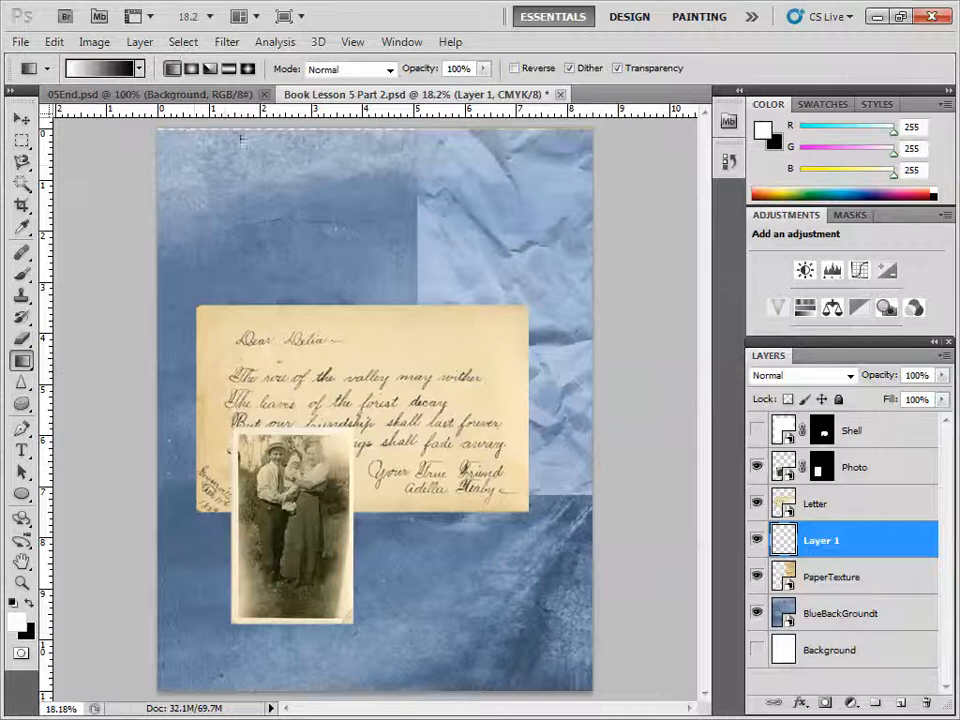
# Try a foreground-to-background gradient drawn diagonally across the page on the new layer, and undo it
pyautogui.click(139, 68)
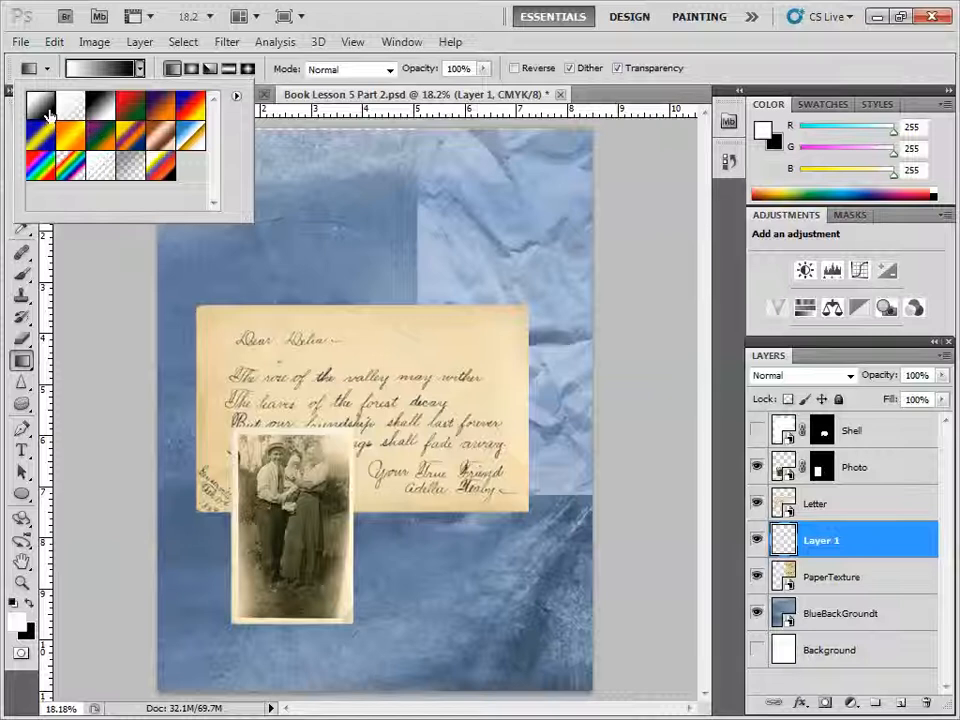
pyautogui.click(280, 246)
pyautogui.moveTo(280, 246); pyautogui.dragTo(518, 528)
pyautogui.click(54, 41)
pyautogui.click(105, 58)
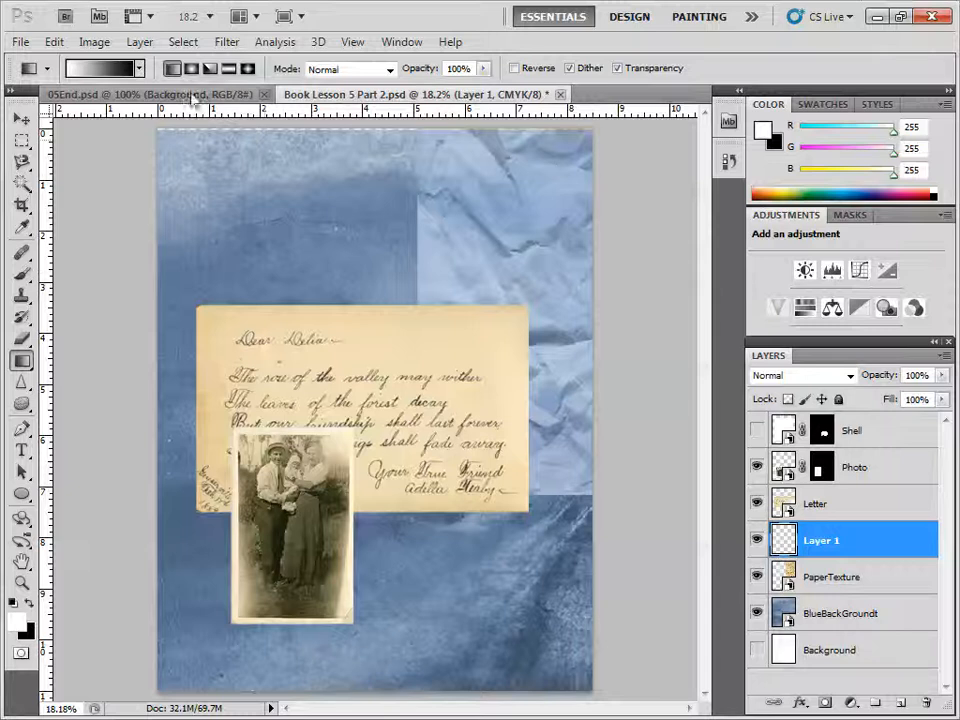
# Examine the gradient presets, the linear and radial styles, and the Gradient Editor's option for loading gradient files
pyautogui.click(140, 68)
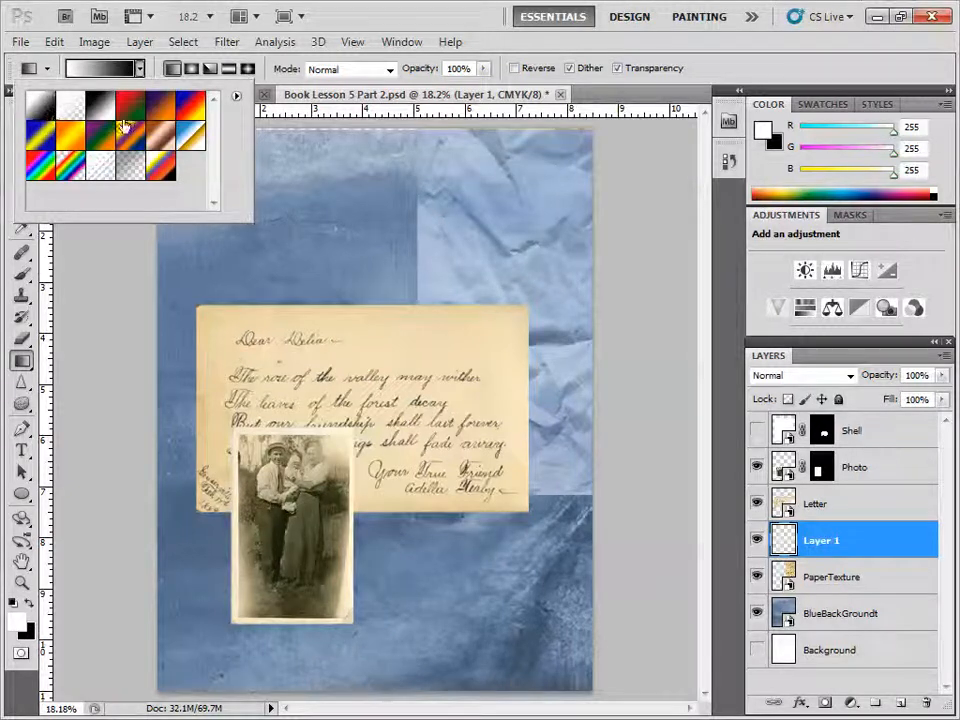
pyautogui.click(171, 69)
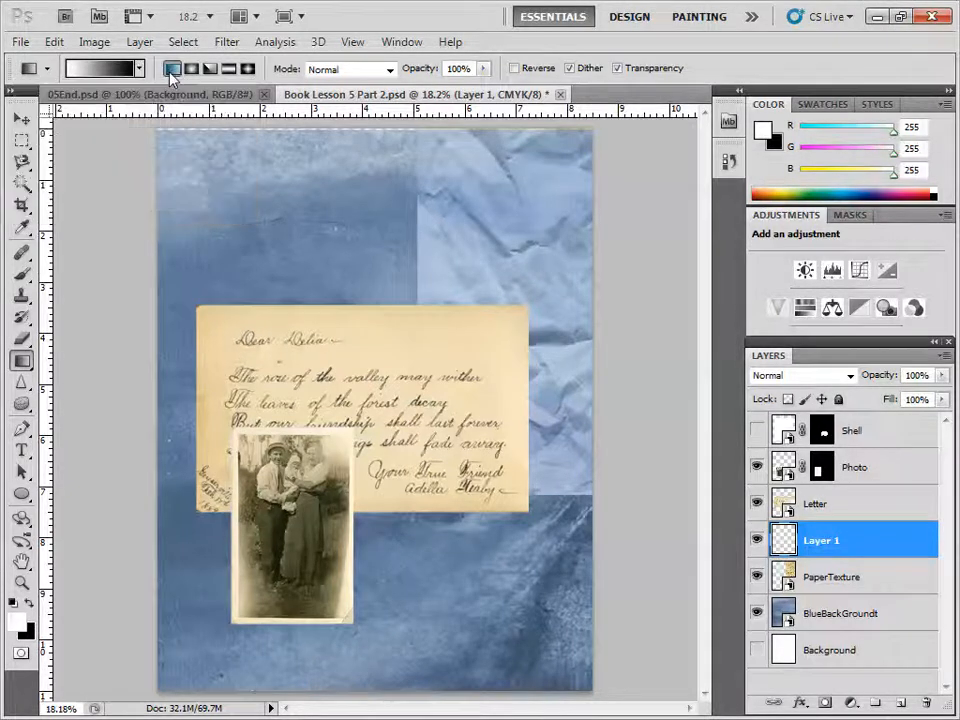
pyautogui.click(191, 70)
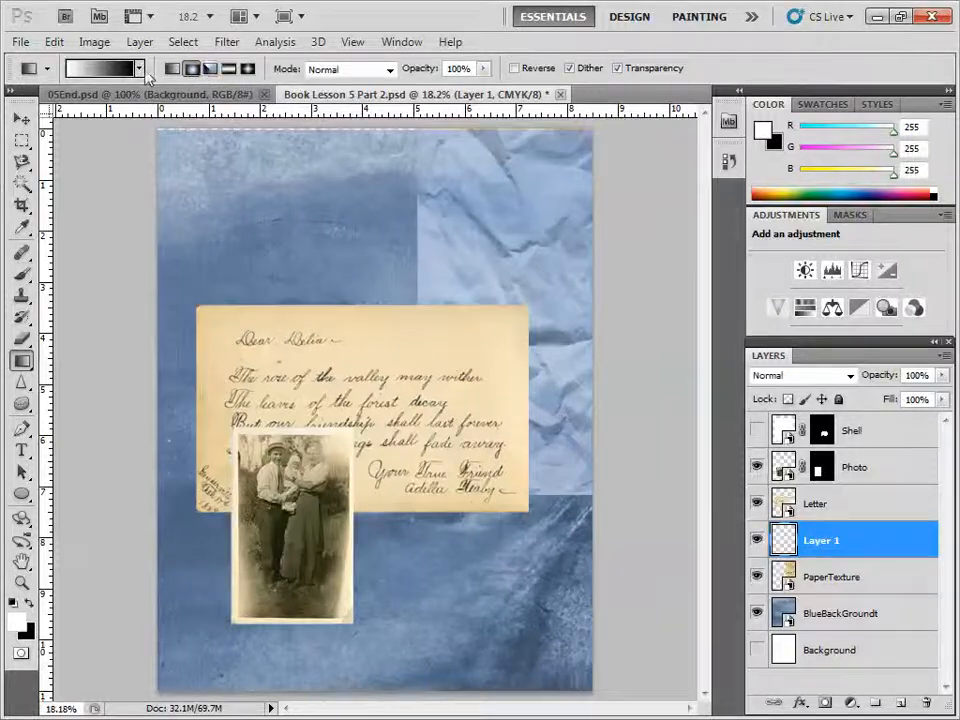
pyautogui.click(104, 72)
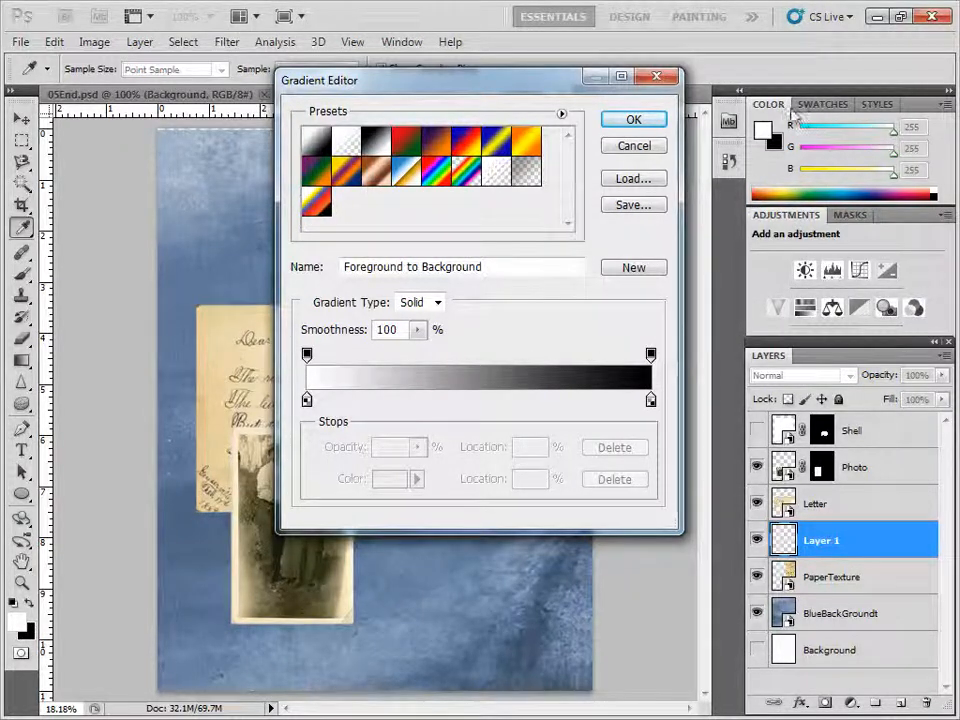
pyautogui.moveTo(509, 87); pyautogui.dragTo(329, 97)
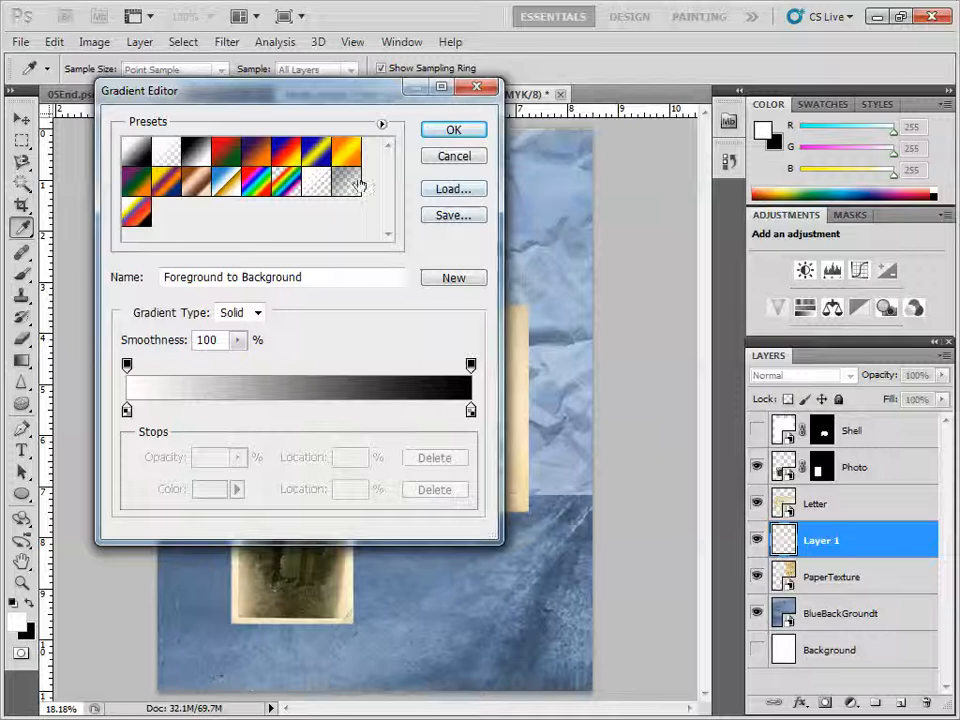
pyautogui.click(453, 190)
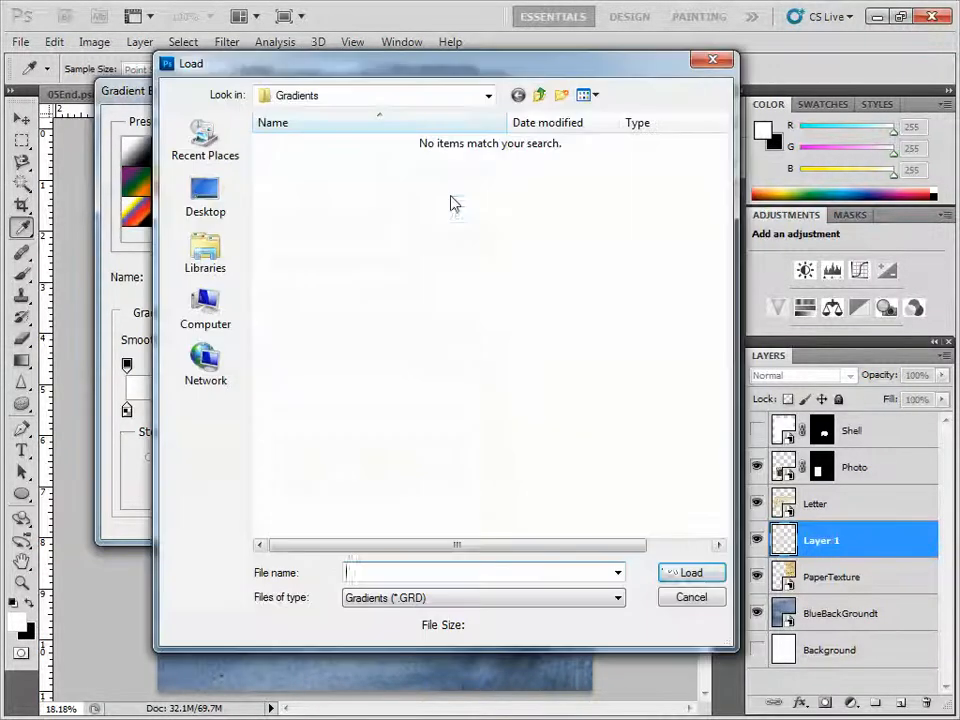
pyautogui.click(691, 597)
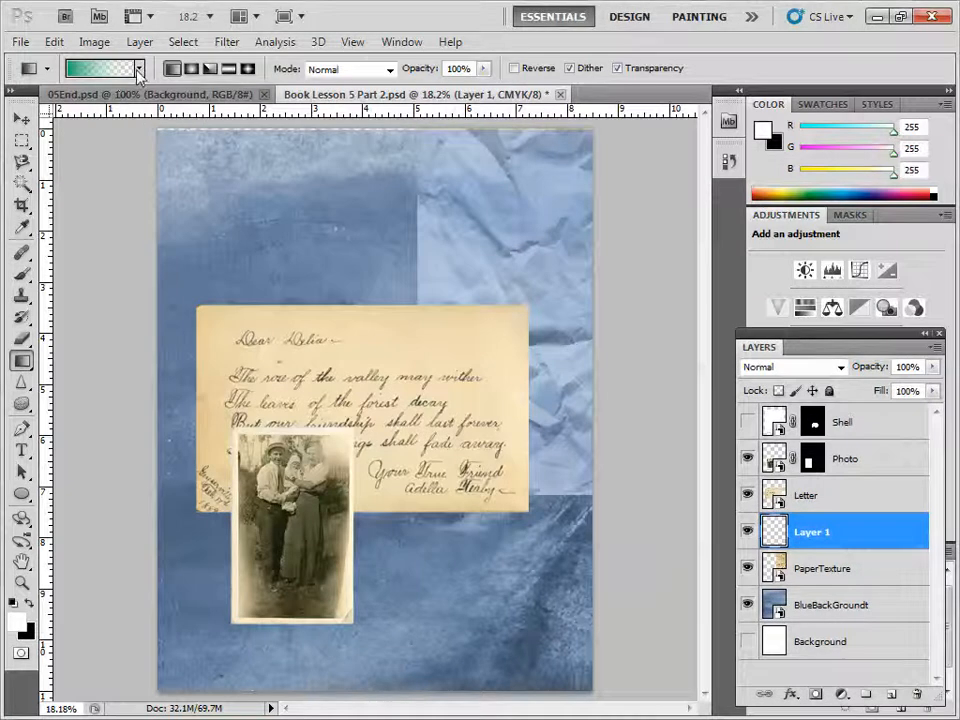
# Try the Foreground to Background preset and the Red, Green preset for the gradient
pyautogui.click(139, 68)
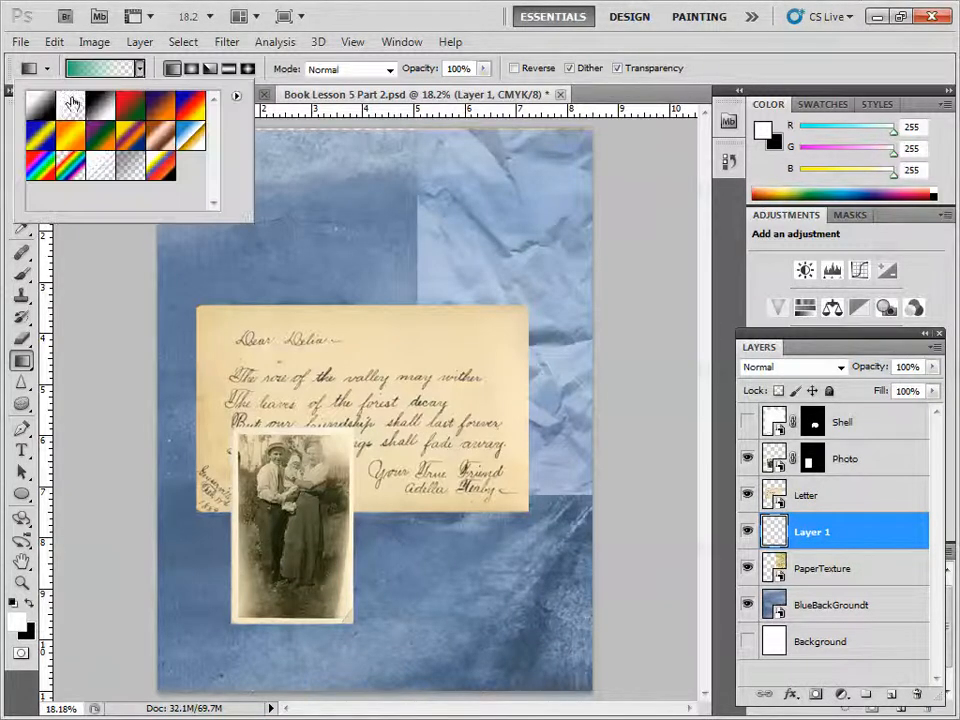
pyautogui.click(41, 112)
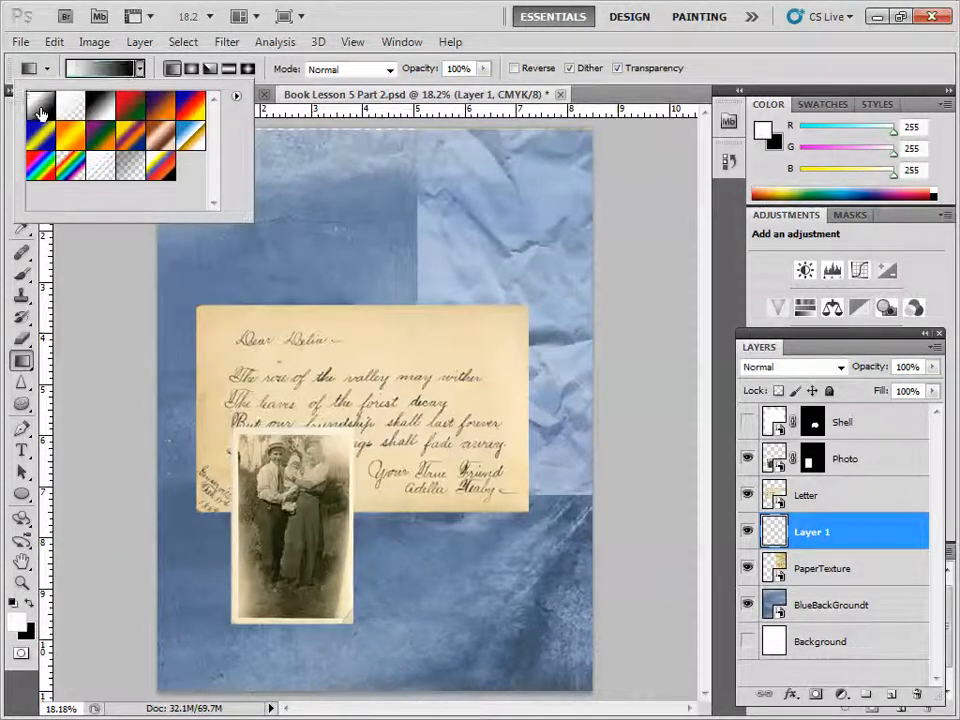
pyautogui.click(132, 110)
pyautogui.press('Return')
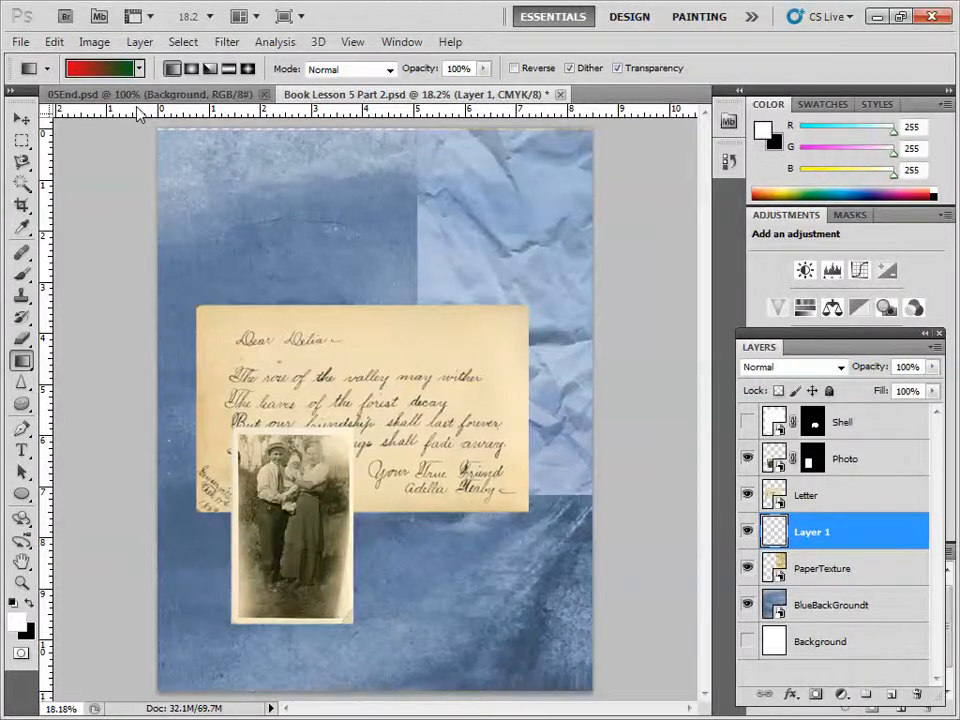
# Base a custom gradient on the Foreground to Transparent preset and make its starting color stop dark green
pyautogui.click(98, 72)
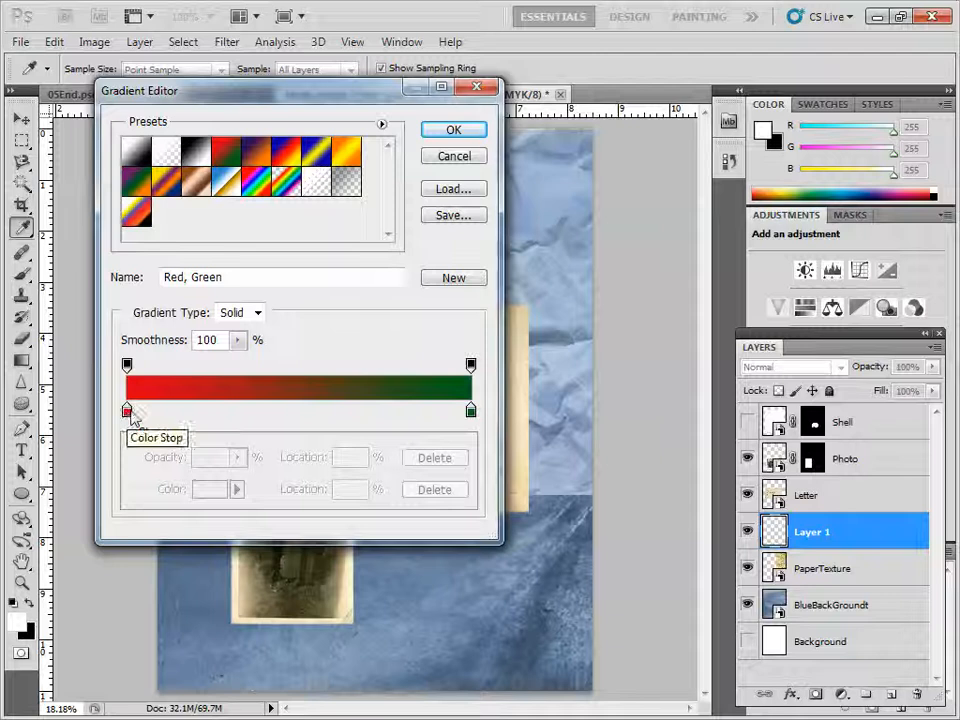
pyautogui.click(169, 155)
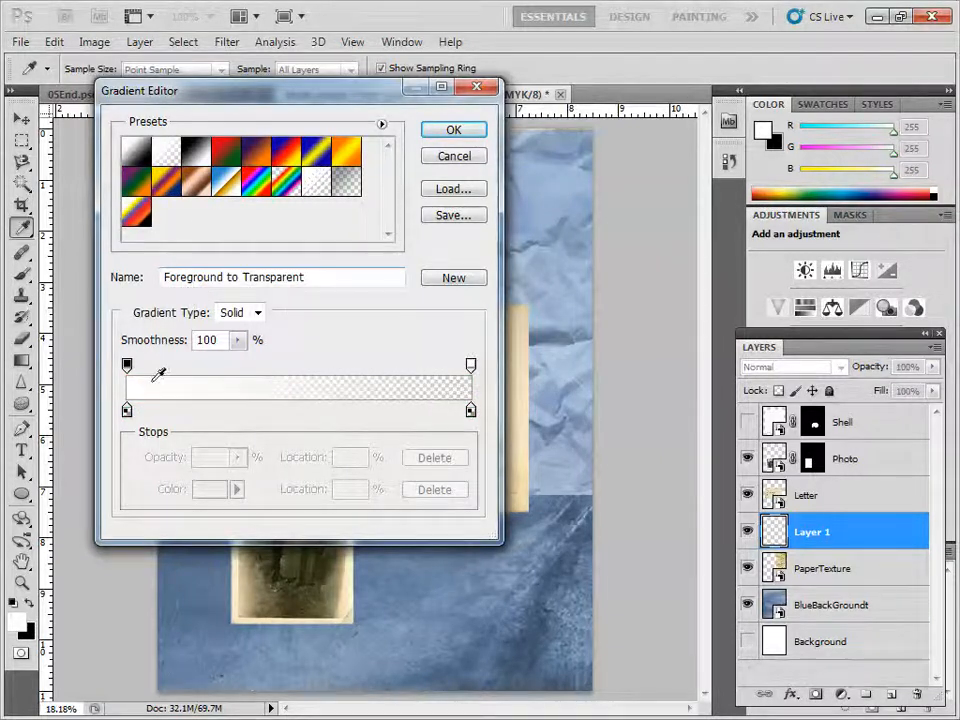
pyautogui.click(127, 410)
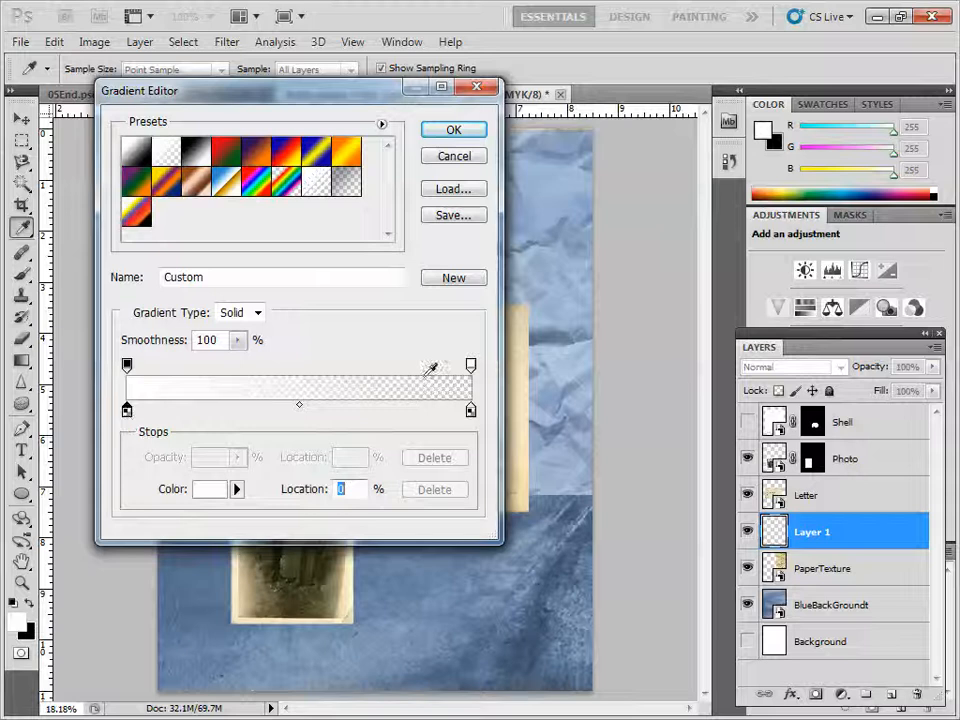
pyautogui.click(820, 188)
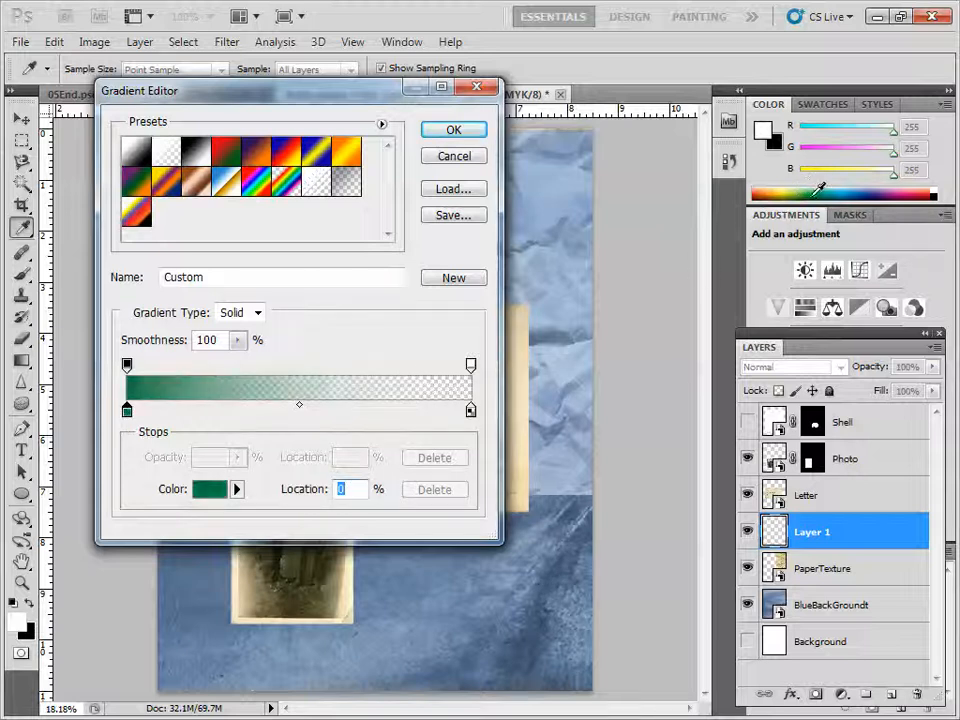
pyautogui.click(820, 188)
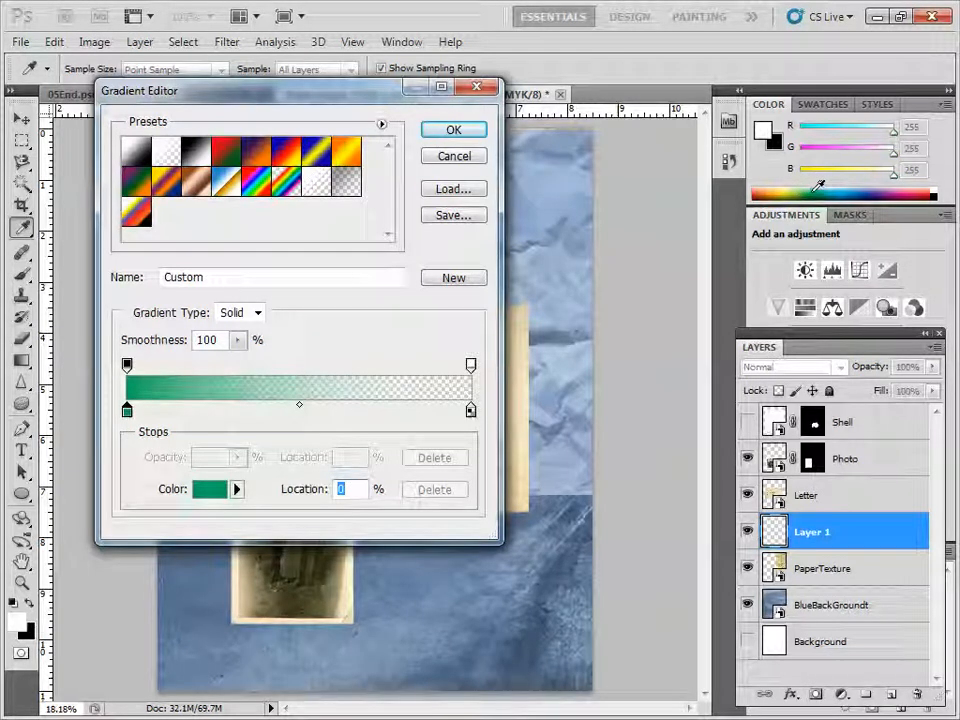
pyautogui.click(826, 190)
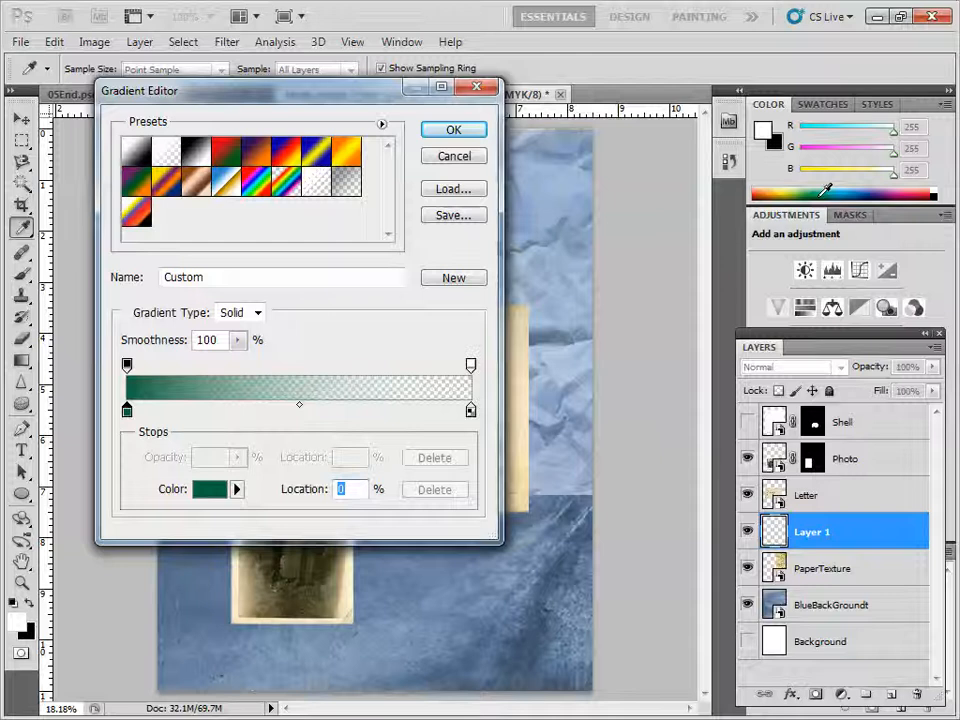
# Move the gradient's color midpoint to 60% and its opacity midpoint to 54%, and accept the custom gradient
pyautogui.moveTo(300, 407); pyautogui.dragTo(326, 410)
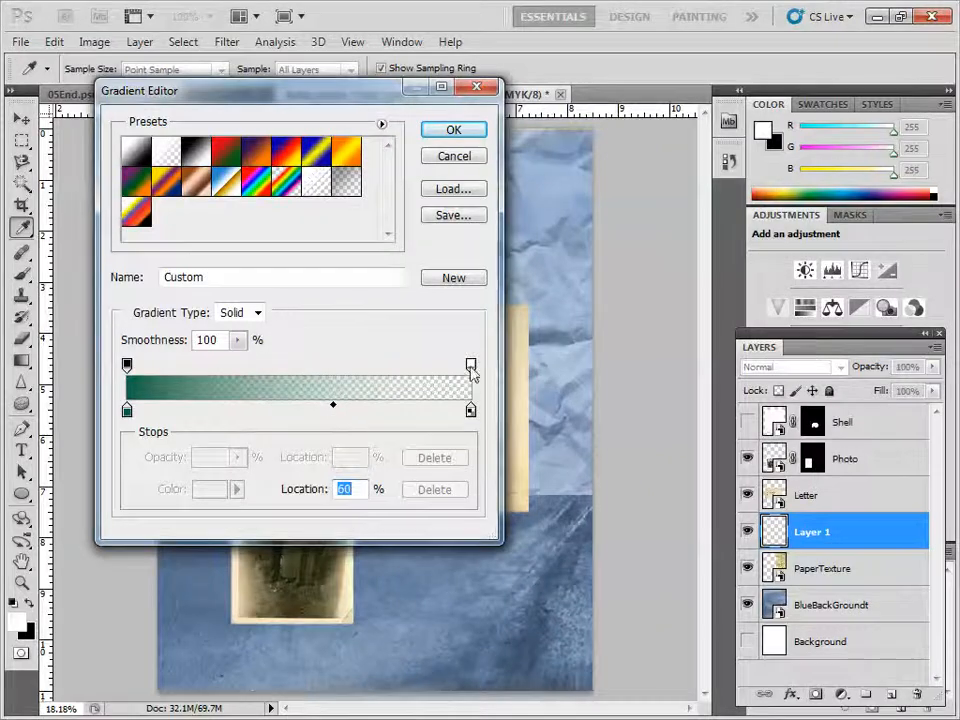
pyautogui.click(471, 366)
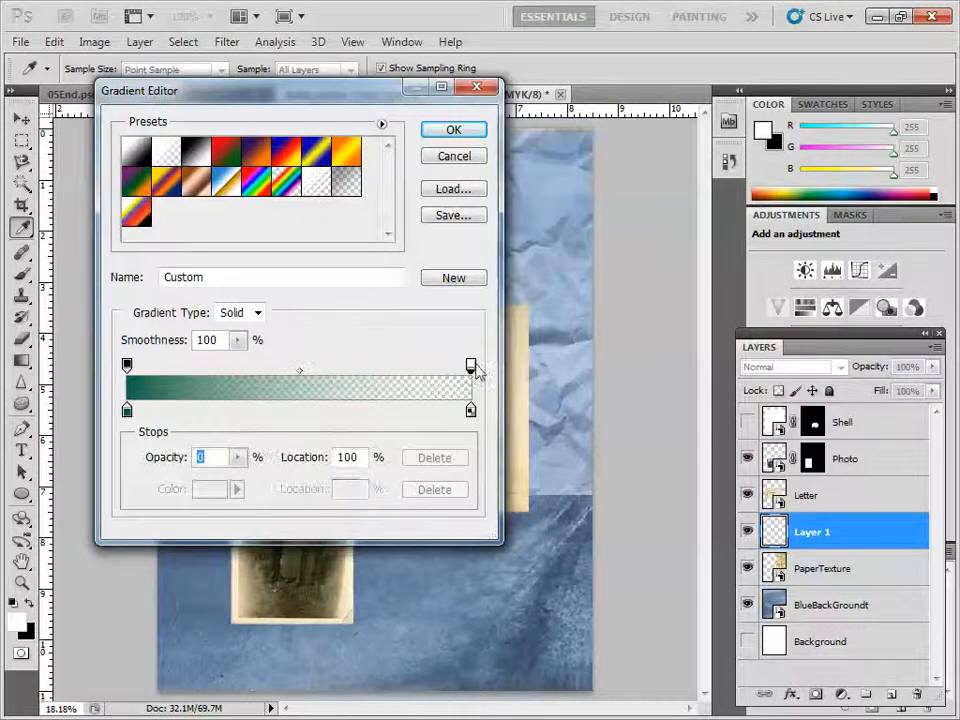
pyautogui.click(303, 371)
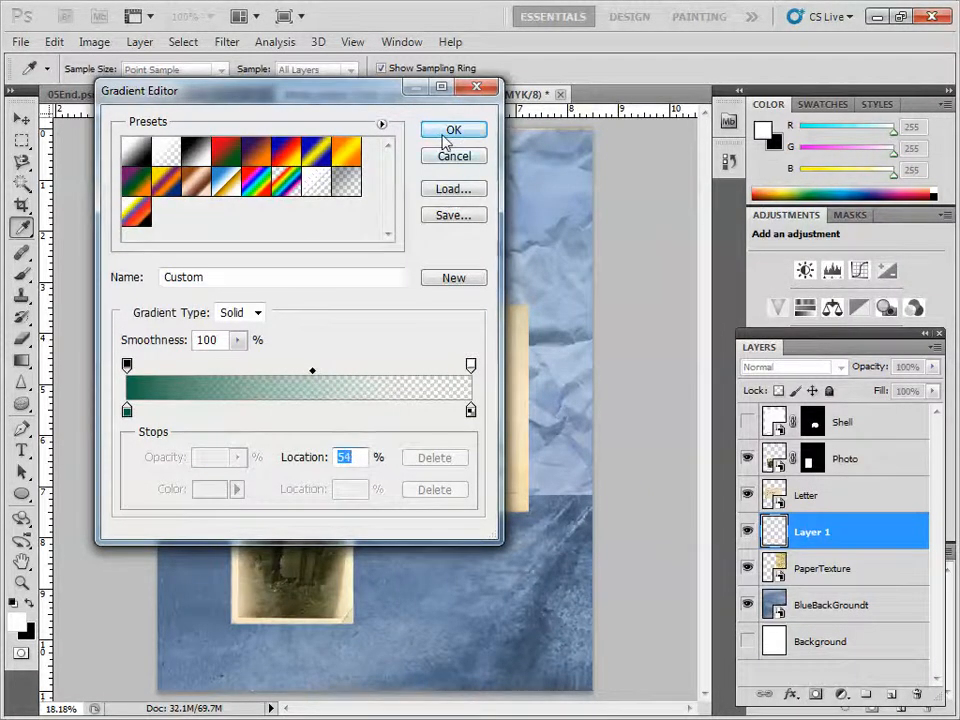
pyautogui.click(450, 132)
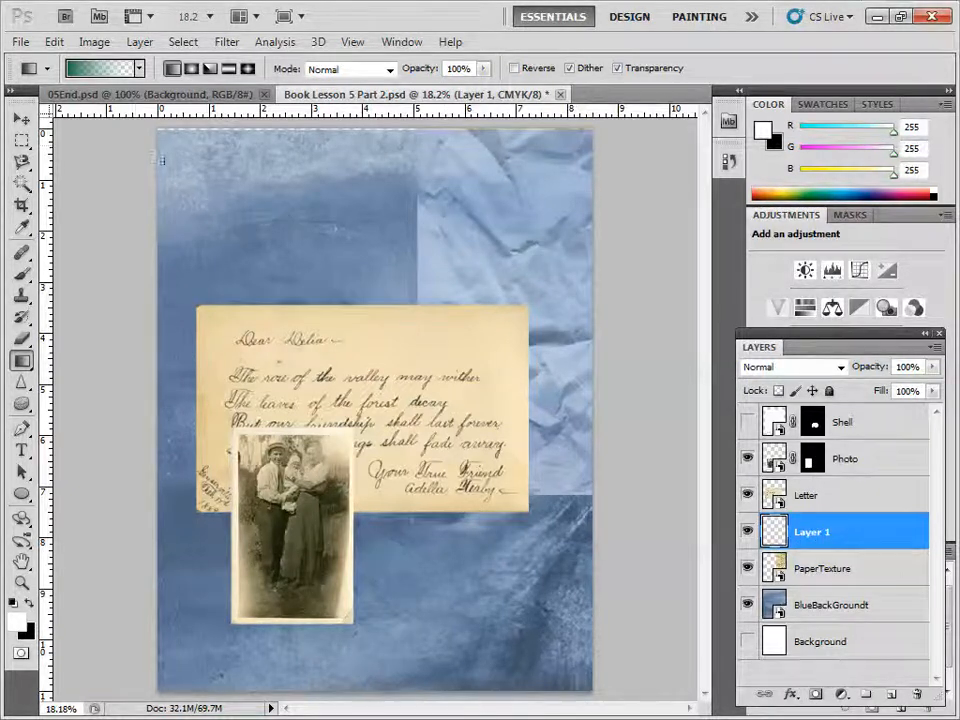
# Draw the green-to-transparent gradient diagonally from the page's upper-left corner to the letter's middle, and rename its layer gradient
pyautogui.moveTo(170, 155); pyautogui.dragTo(326, 386)
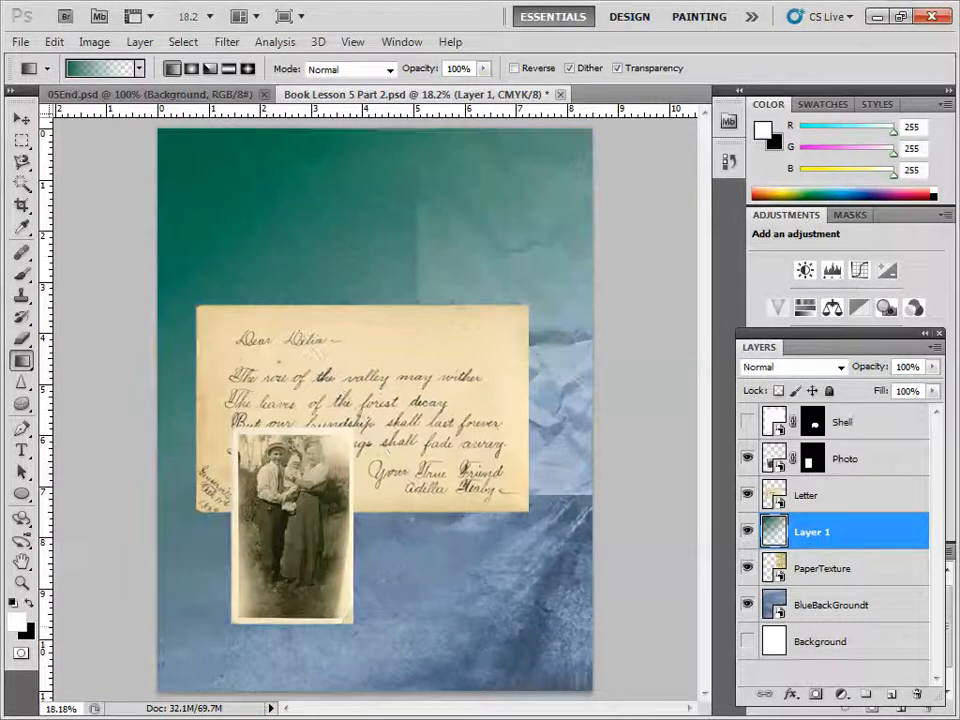
pyautogui.doubleClick(808, 532)
pyautogui.write('gradient')
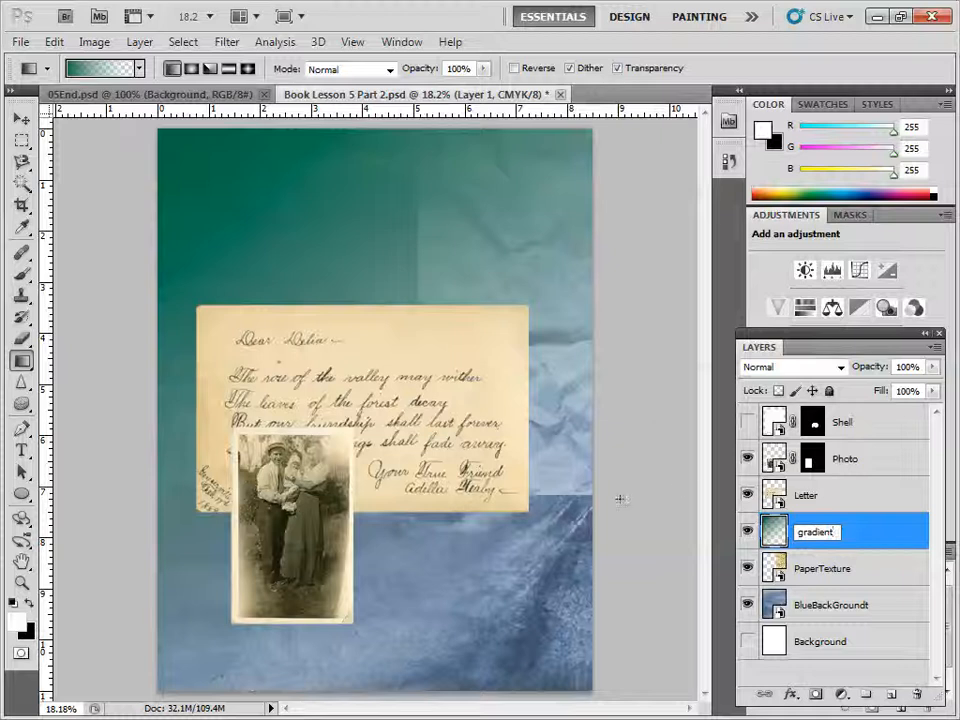
pyautogui.press('Return')
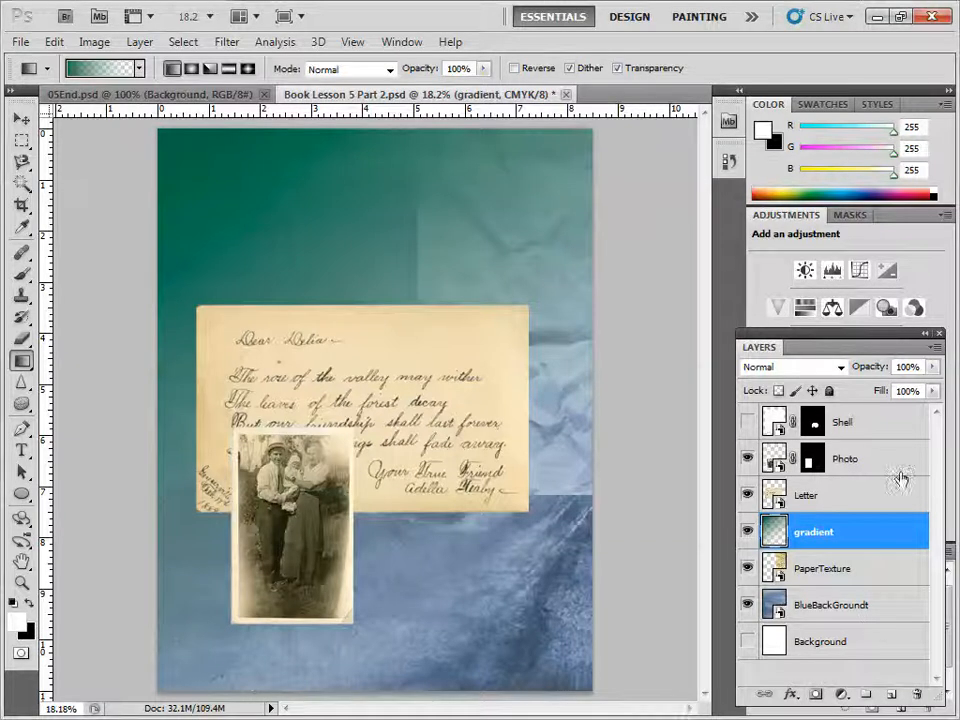
# Set the gradient layer's blending mode to Multiply and its opacity to 73%
pyautogui.click(840, 367)
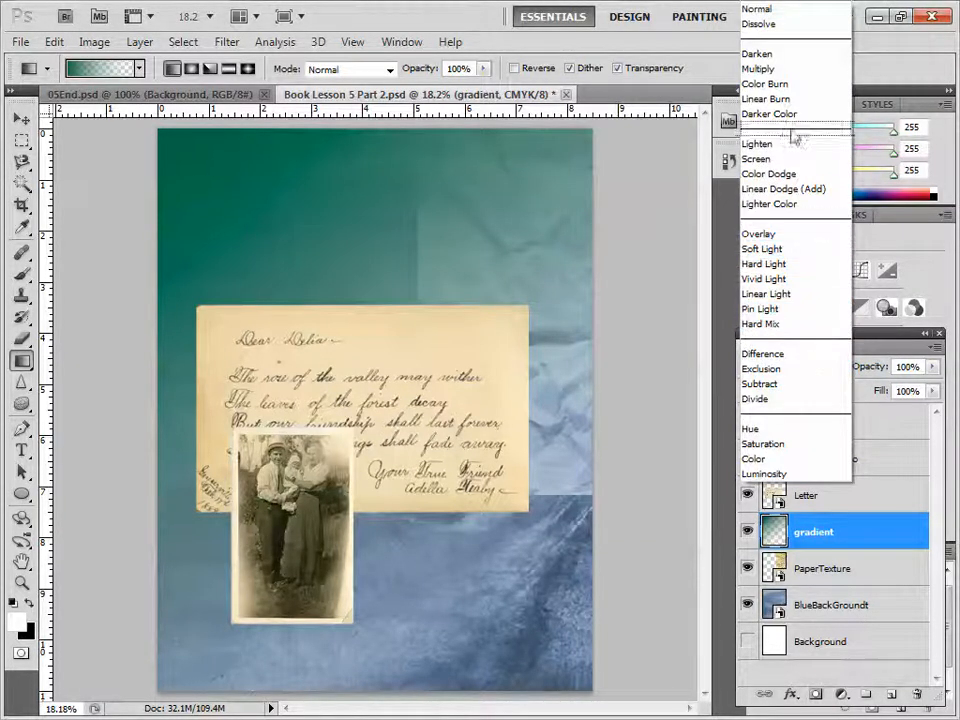
pyautogui.click(760, 68)
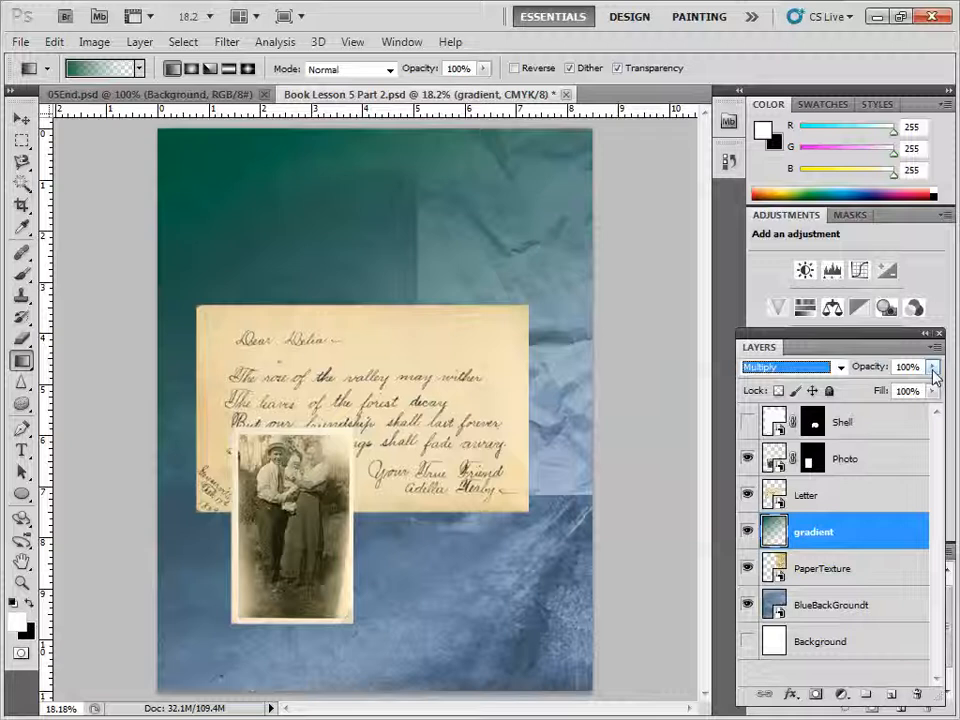
pyautogui.moveTo(933, 372); pyautogui.dragTo(912, 392)
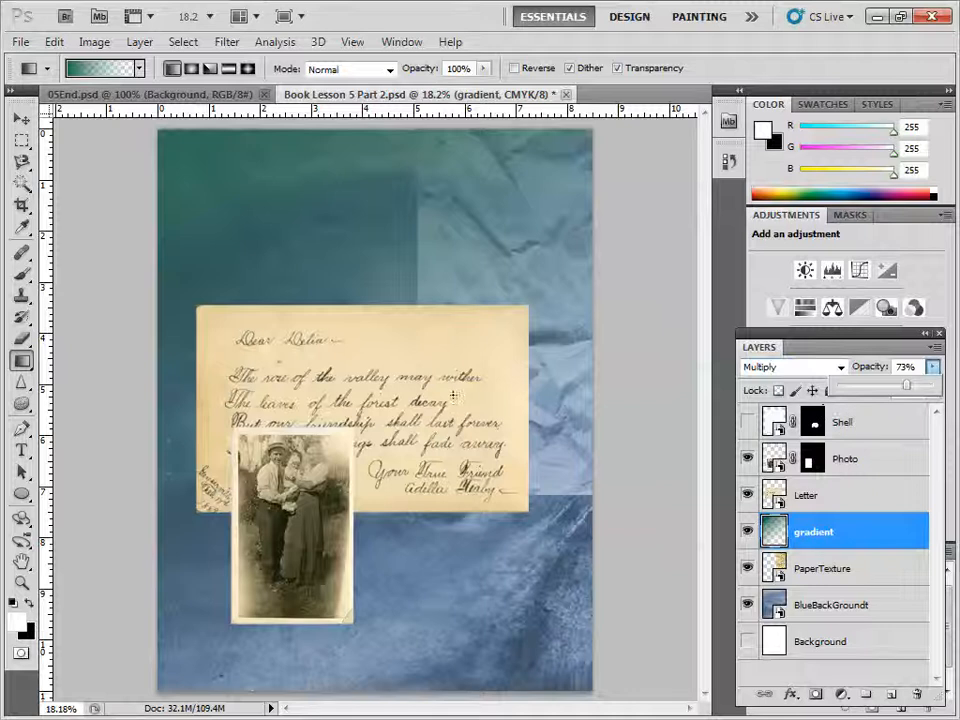
# Compare the page with and without the gradient layer by toggling that layer's visibility
pyautogui.click(748, 531)
pyautogui.click(748, 531)
pyautogui.click(748, 531)
pyautogui.click(748, 531)
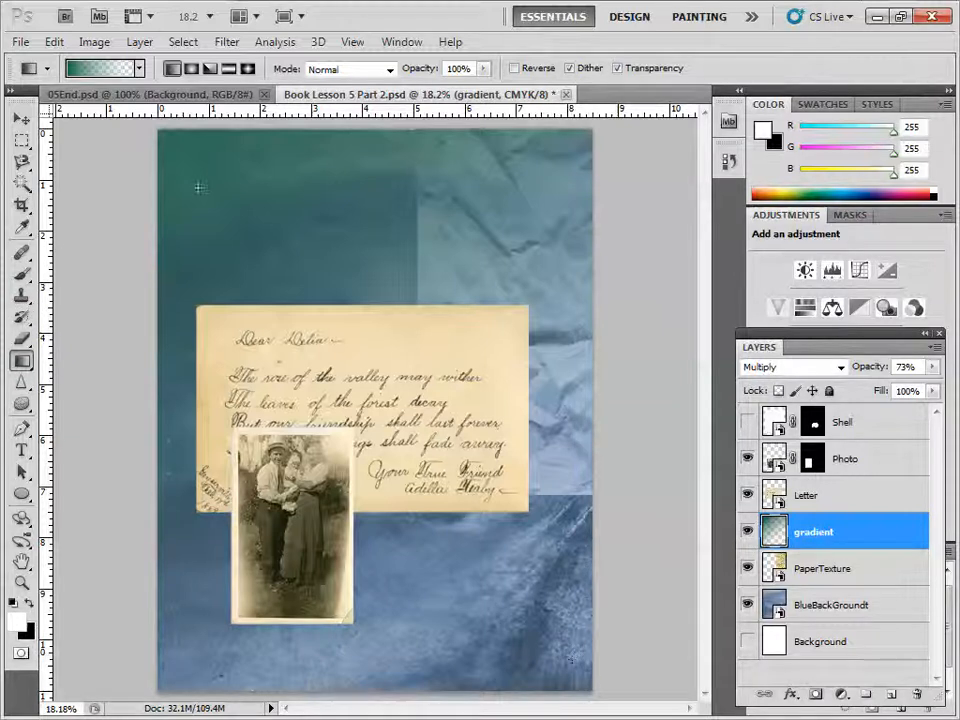
# Draw two more green-to-transparent gradients diagonally between the page's lower-right and upper-left corners on the gradient layer
pyautogui.moveTo(589, 687); pyautogui.dragTo(182, 147)
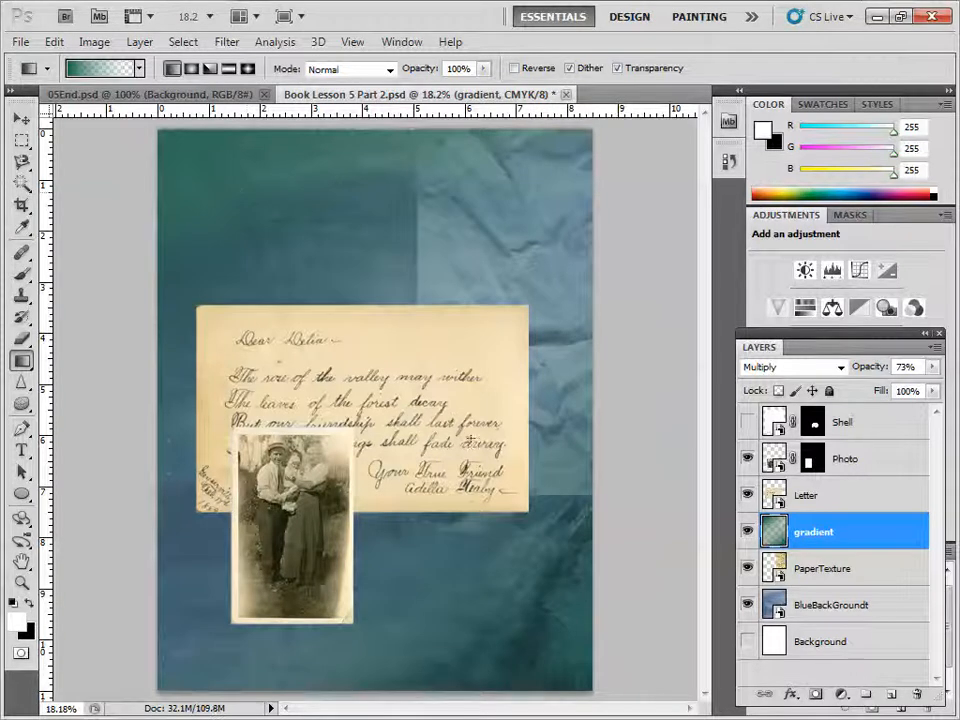
pyautogui.moveTo(610, 658); pyautogui.dragTo(208, 173)
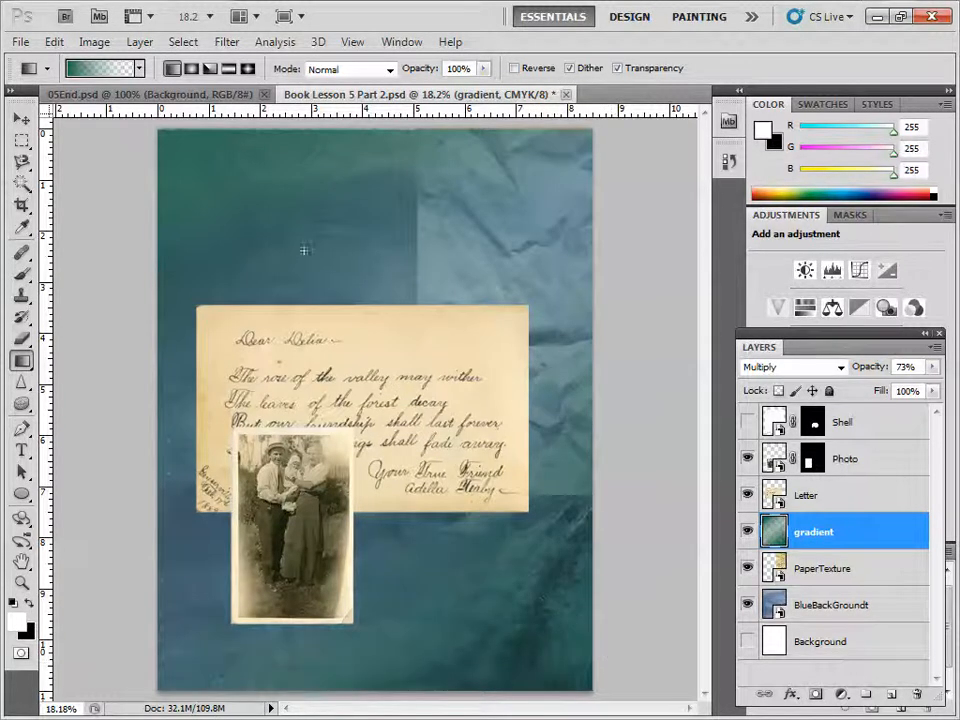
# Draw another green-to-transparent gradient diagonally between the page's lower-right corner and its upper-left area on the gradient layer
pyautogui.moveTo(576, 672); pyautogui.dragTo(279, 211)
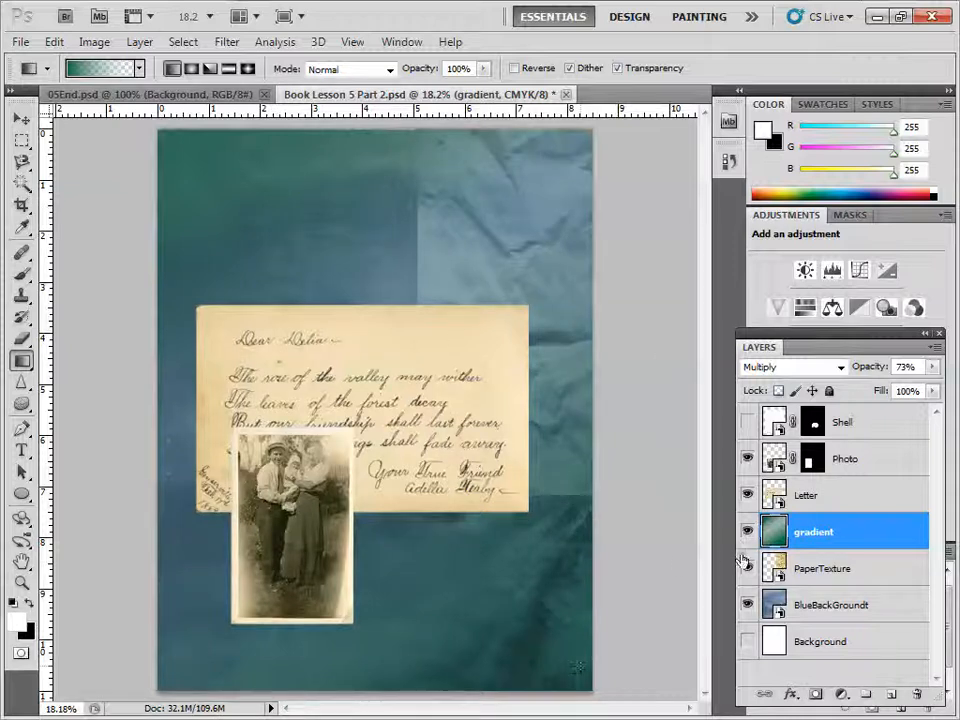
# Hide the PaperTexture, BlueBackGroundt, Letter and Photo layers, then delete everything on the gradient layer across the whole page
pyautogui.click(746, 568)
pyautogui.click(746, 605)
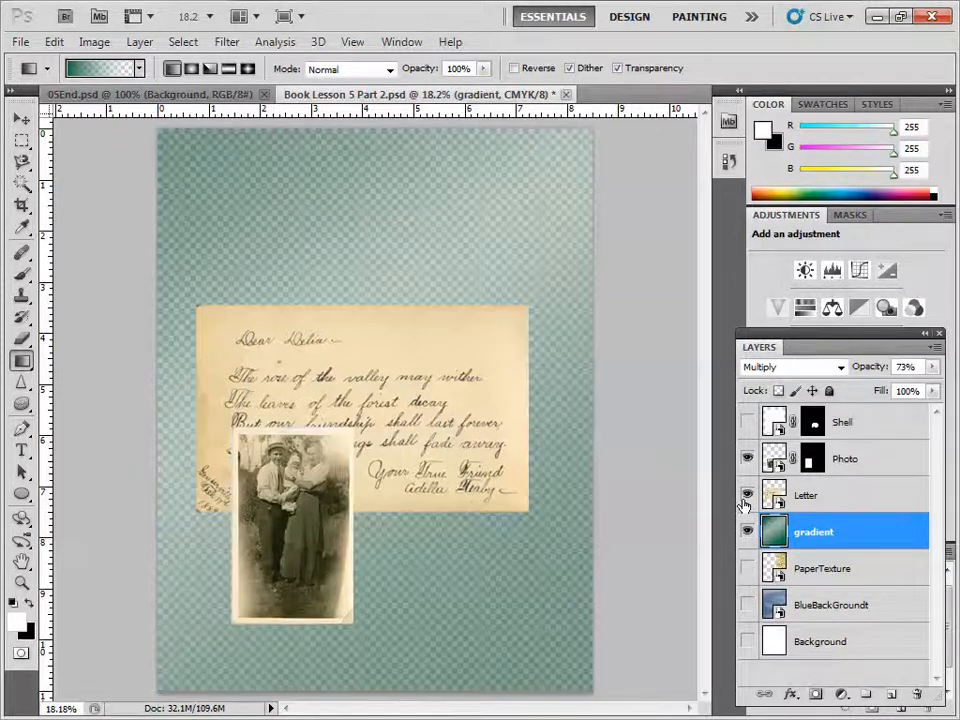
pyautogui.click(746, 495)
pyautogui.click(745, 459)
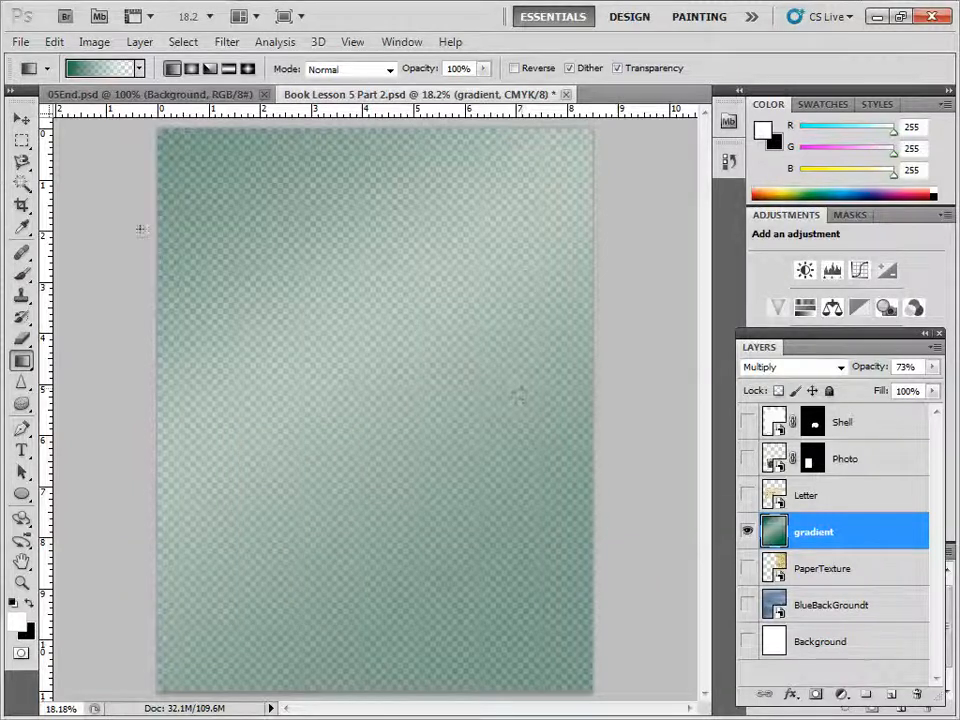
pyautogui.click(21, 140)
pyautogui.moveTo(606, 660); pyautogui.dragTo(603, 688)
pyautogui.press('Delete')
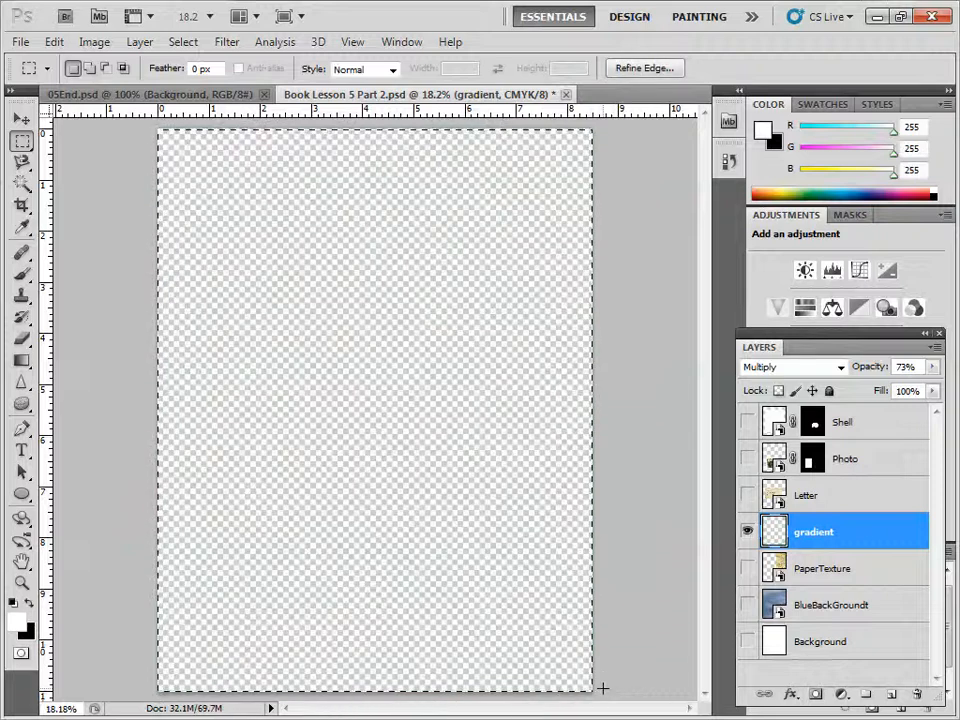
# Show the PaperTexture and BlueBackGroundt layers again and make the gradient layer active
pyautogui.click(755, 612)
pyautogui.click(747, 567)
pyautogui.click(747, 605)
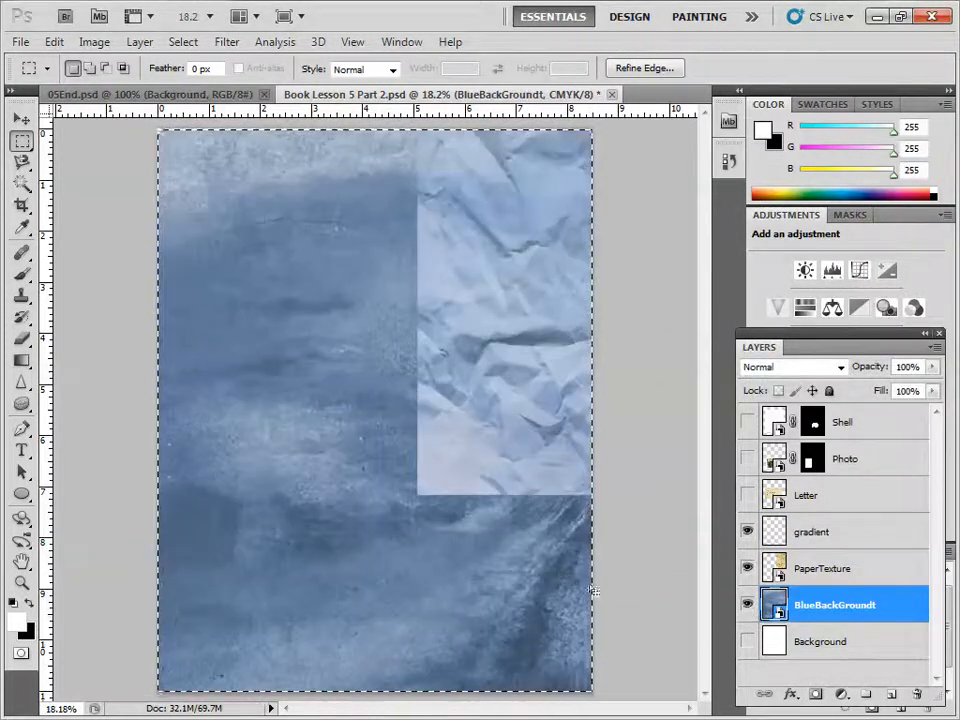
pyautogui.click(827, 540)
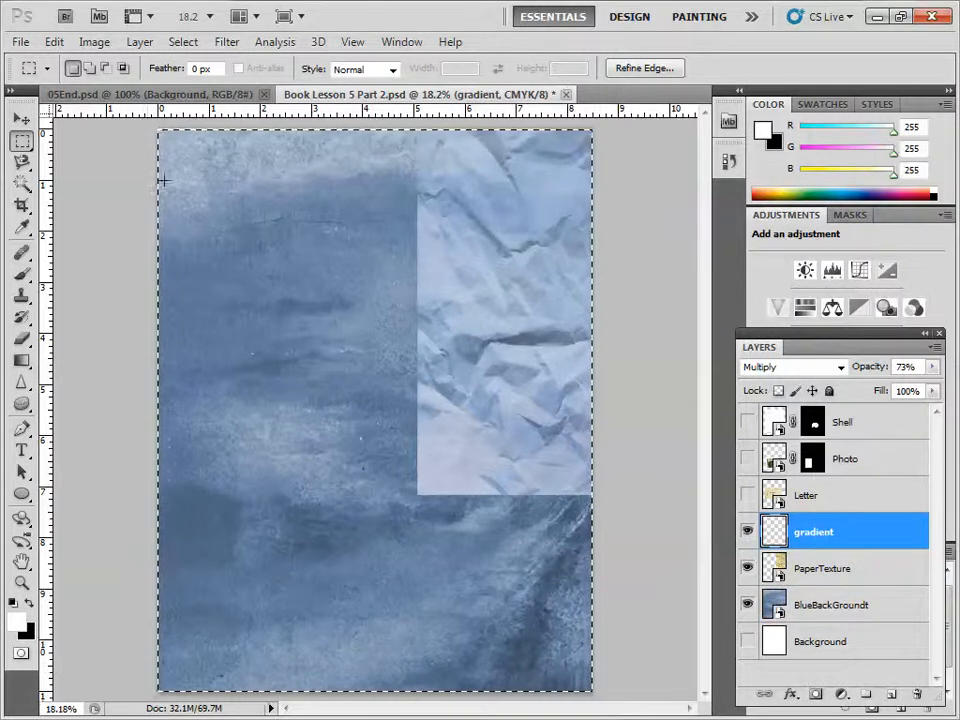
# Deselect the page area and draw one green-to-transparent gradient diagonally from the page's lower-right corner toward its upper-left part
pyautogui.click(183, 42)
pyautogui.click(195, 79)
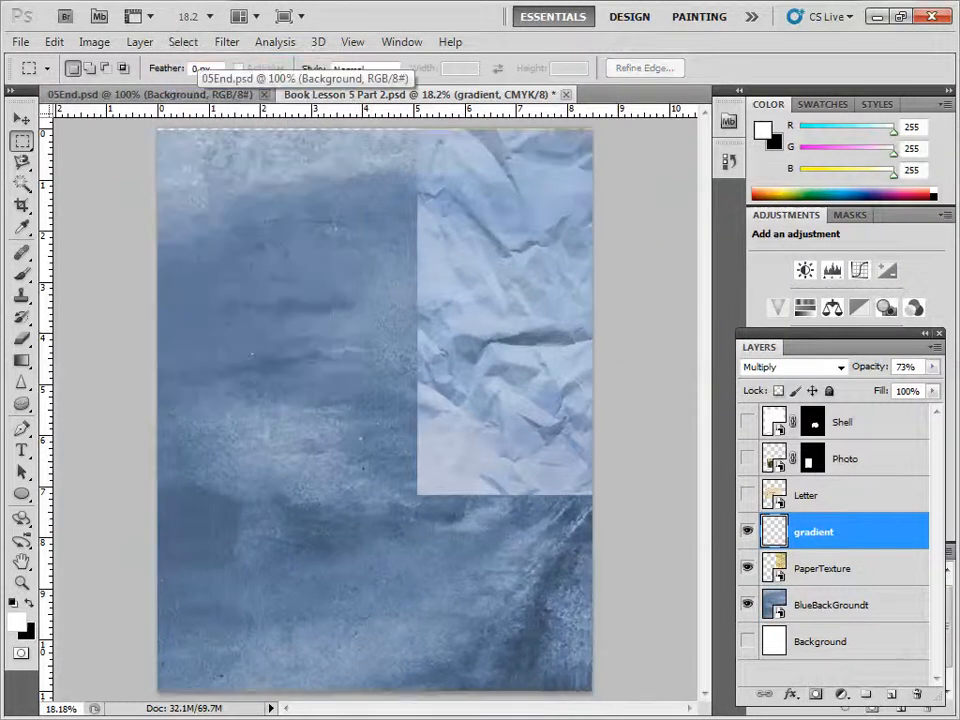
pyautogui.click(645, 498)
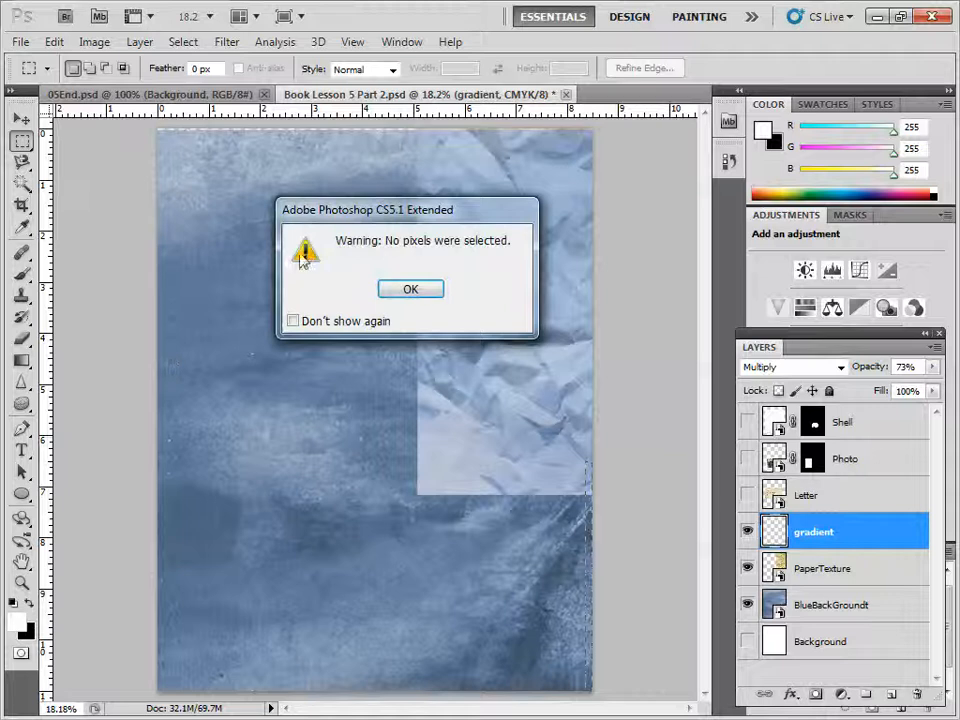
pyautogui.click(420, 289)
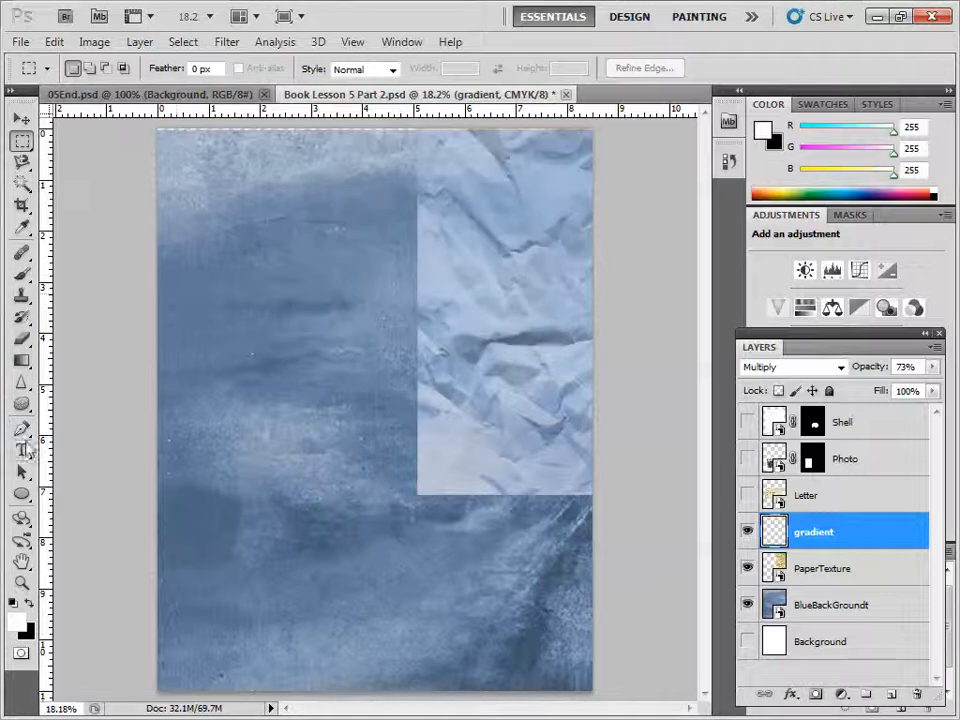
pyautogui.click(24, 362)
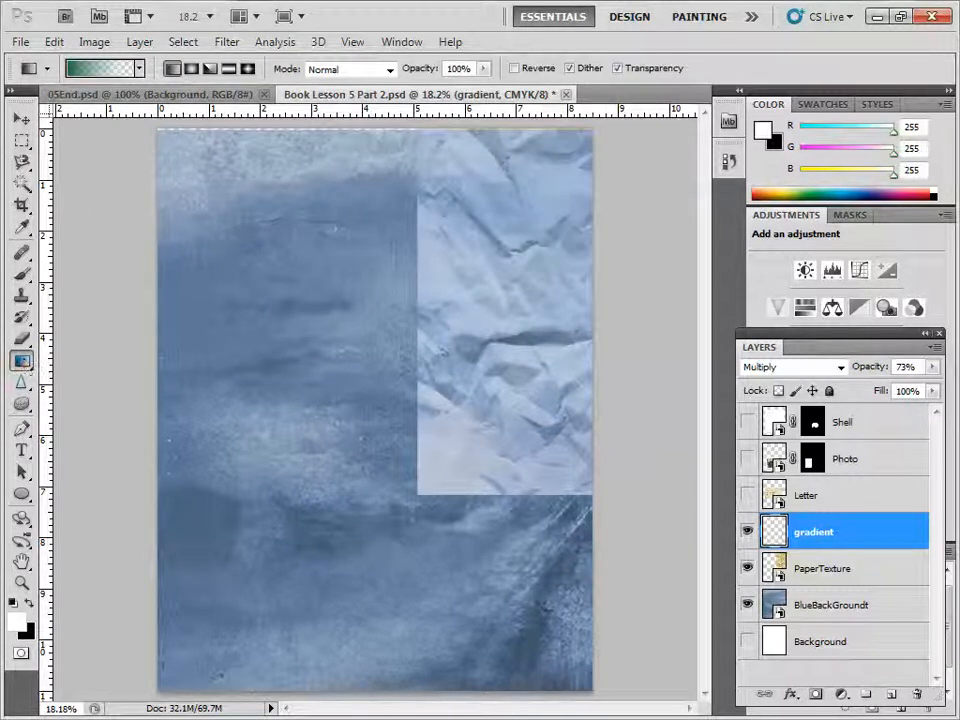
pyautogui.moveTo(335, 325); pyautogui.dragTo(600, 683)
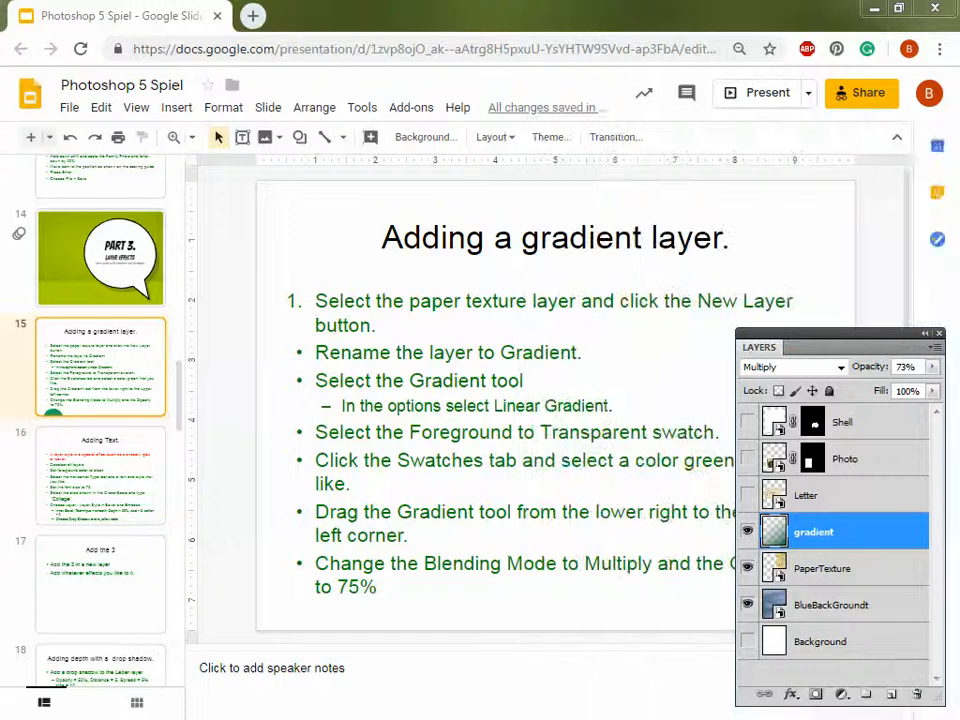
# Switch to the Google Slides presentation and open the Adding Text slide to read its instructions
pyautogui.click(105, 470)
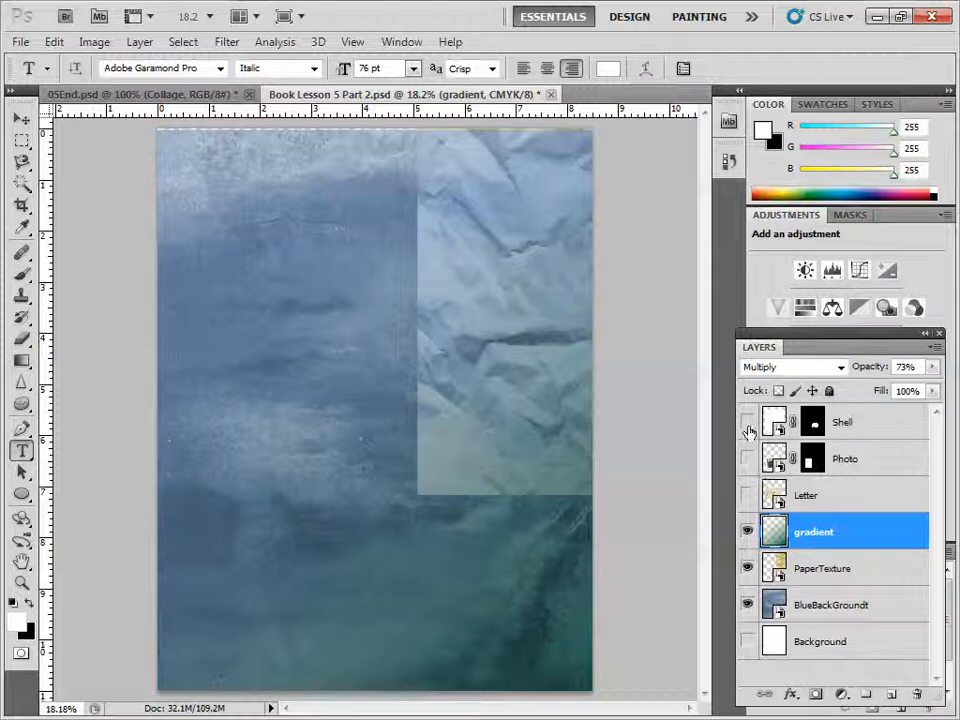
# Show the Shell, Photo and Letter layers and add a new empty layer above Shell
pyautogui.click(747, 422)
pyautogui.click(747, 459)
pyautogui.click(747, 495)
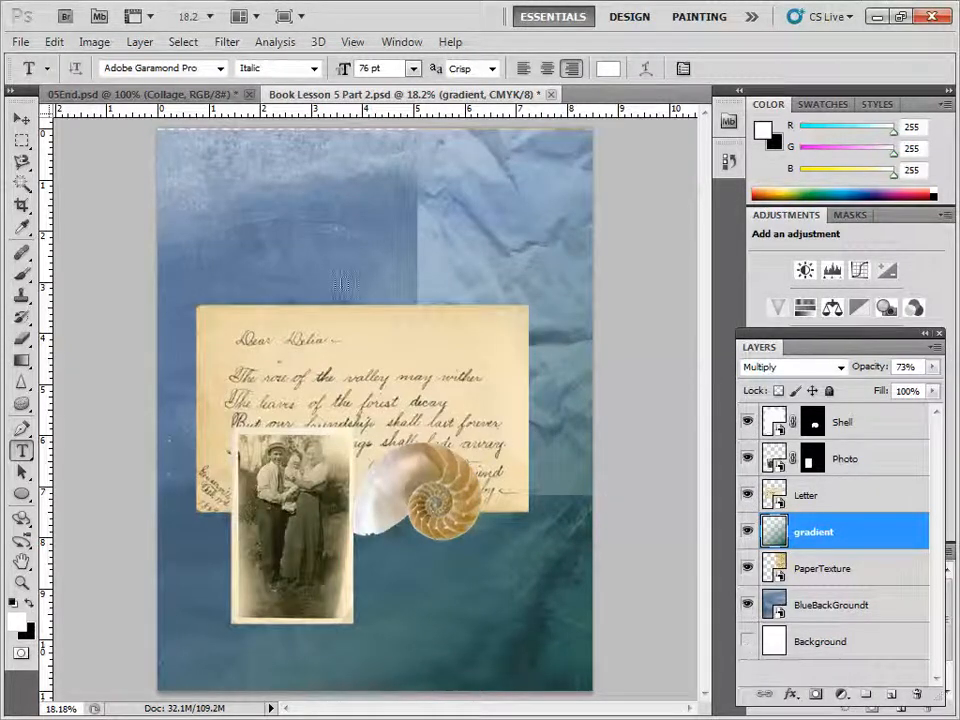
pyautogui.click(848, 432)
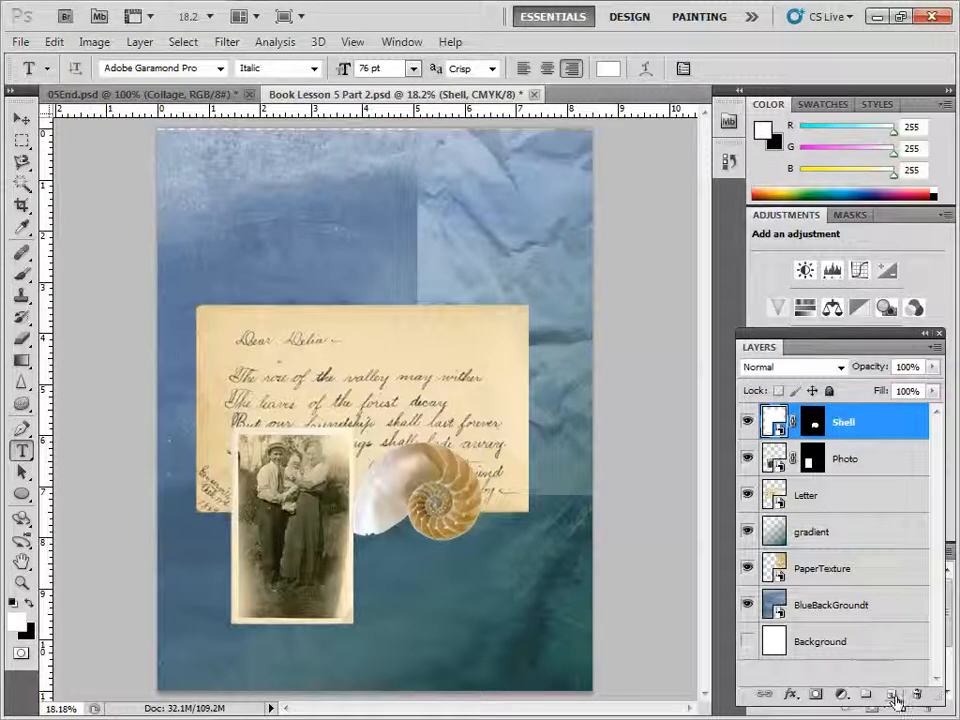
pyautogui.click(892, 695)
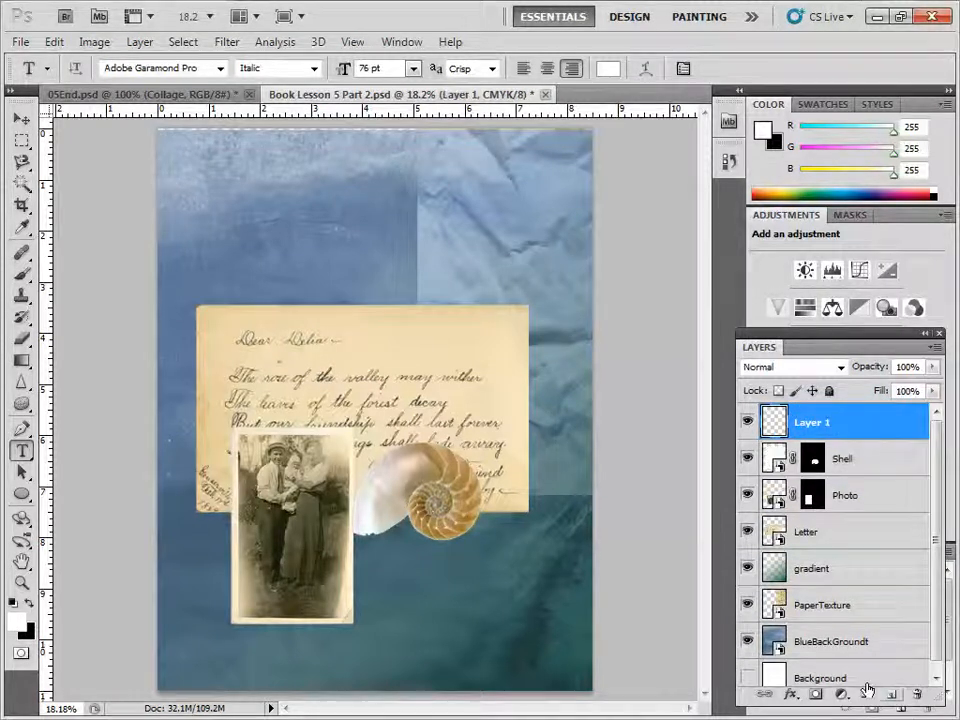
# Add the white horizontal text "Collage" in 76 pt Adobe Garamond Pro Italic and place it over the letter's upper-right edge
pyautogui.click(22, 452)
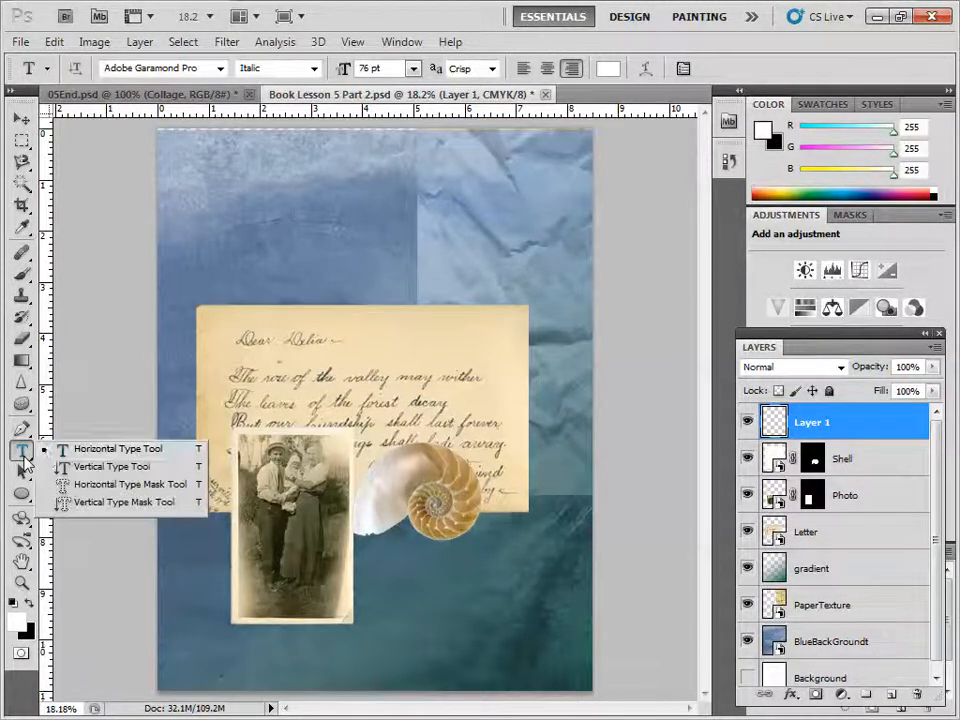
pyautogui.click(84, 449)
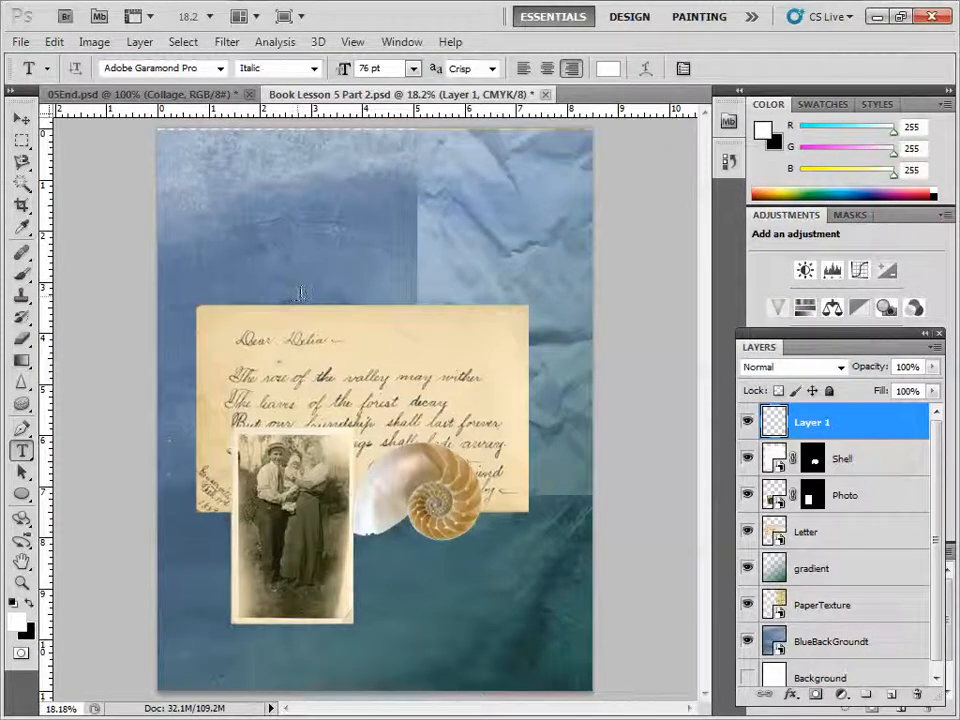
pyautogui.click(298, 293)
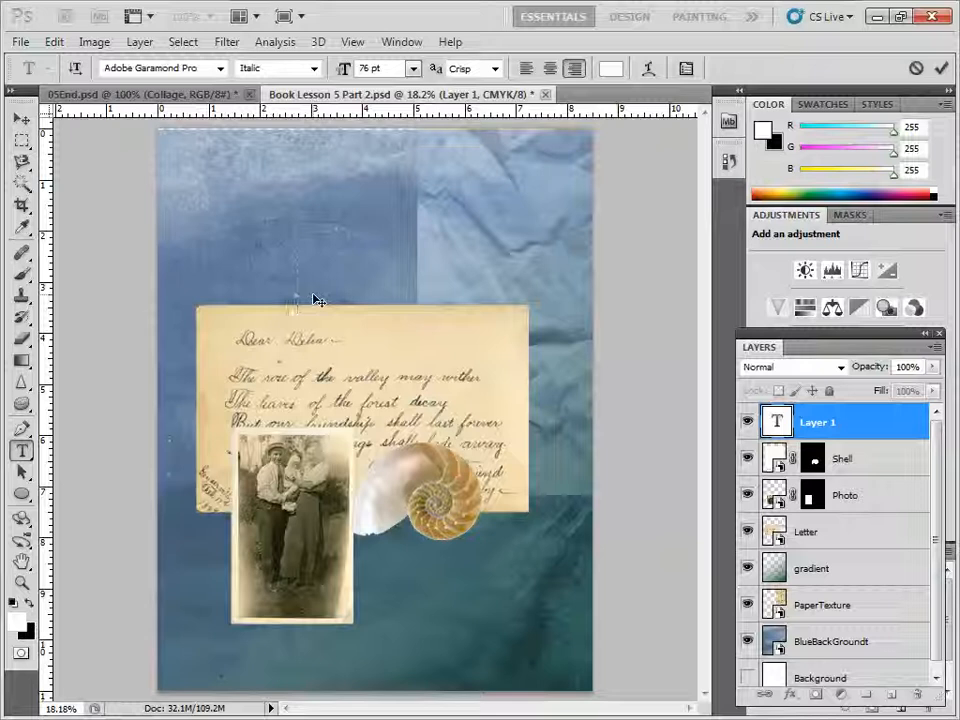
pyautogui.write('Collaa')
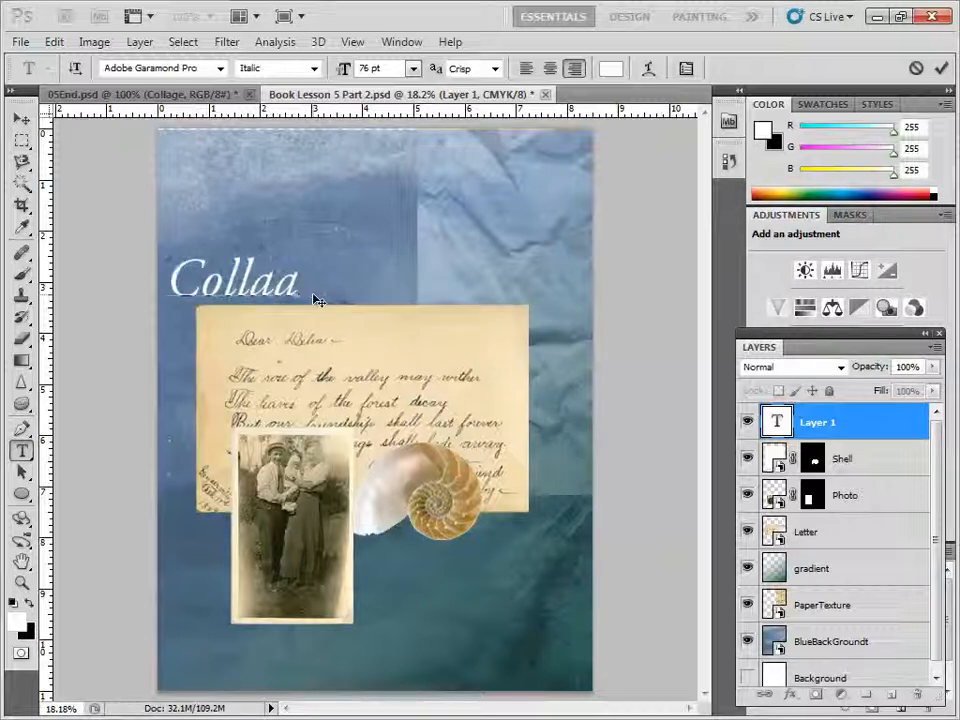
pyautogui.press('BackSpace')
pyautogui.write('ge')
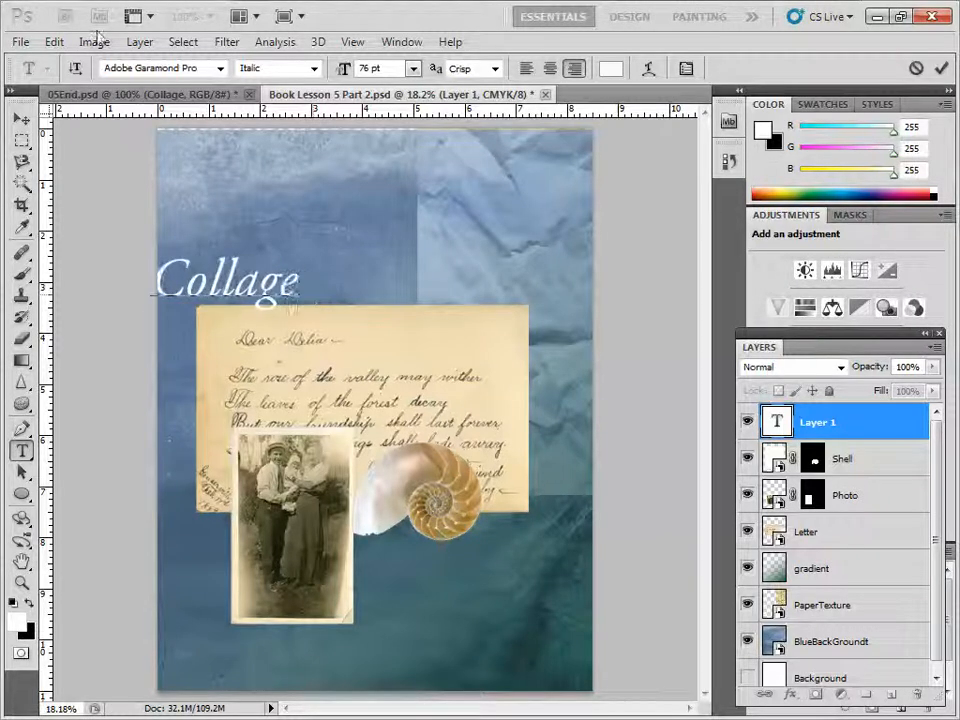
pyautogui.click(21, 118)
pyautogui.moveTo(257, 292); pyautogui.dragTo(472, 299)
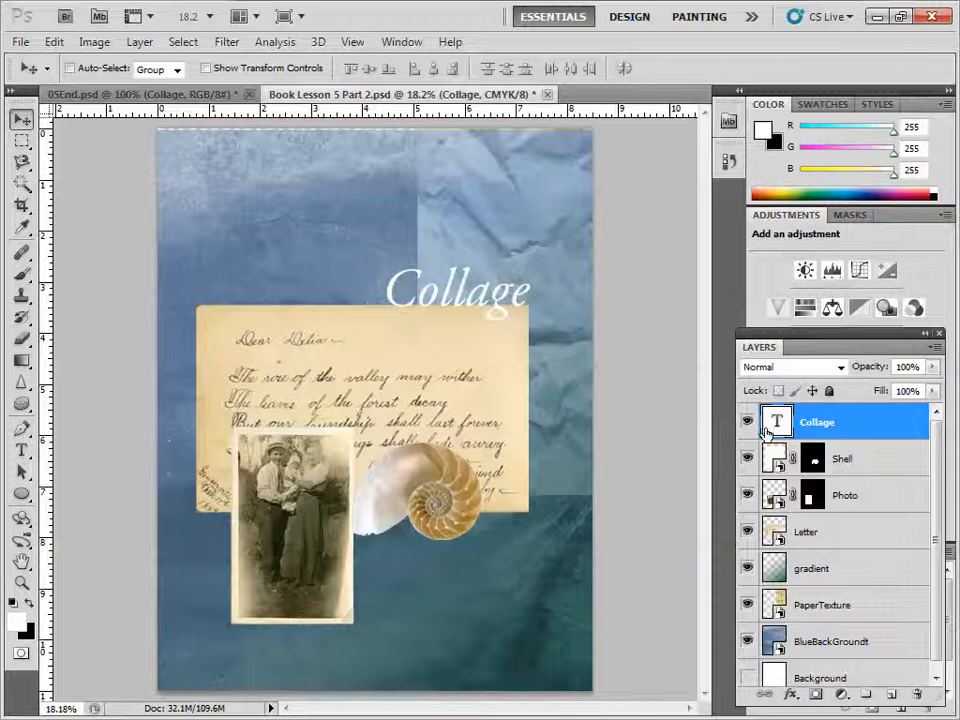
# Give the Collage text a Drop Shadow with distance 11 px, spread 7% and size 46 px, and enable Bevel and Emboss
pyautogui.click(787, 697)
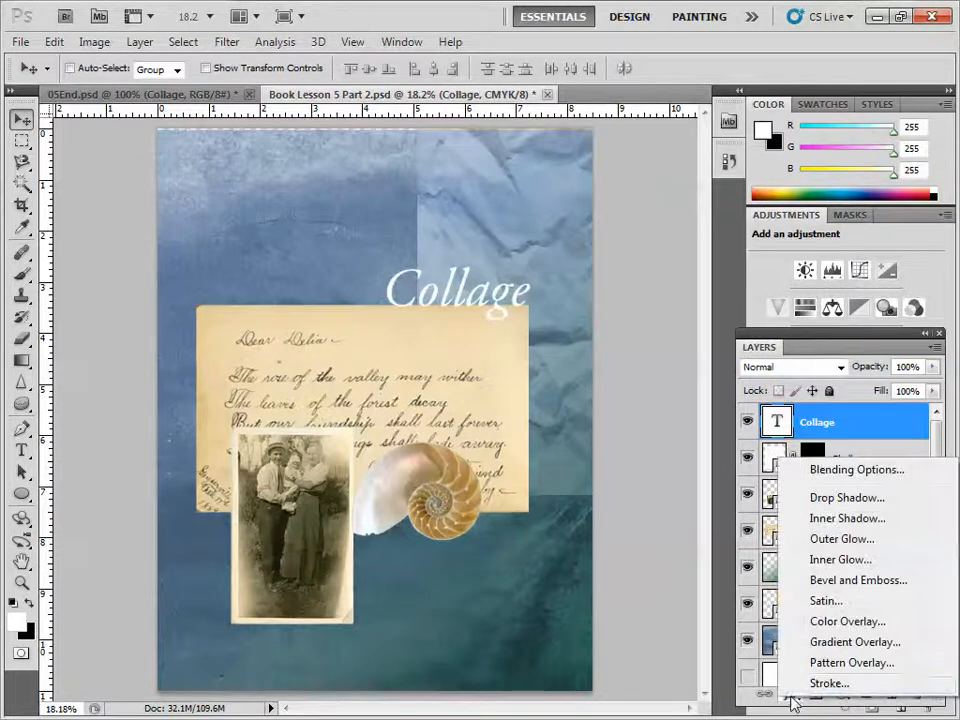
pyautogui.click(836, 505)
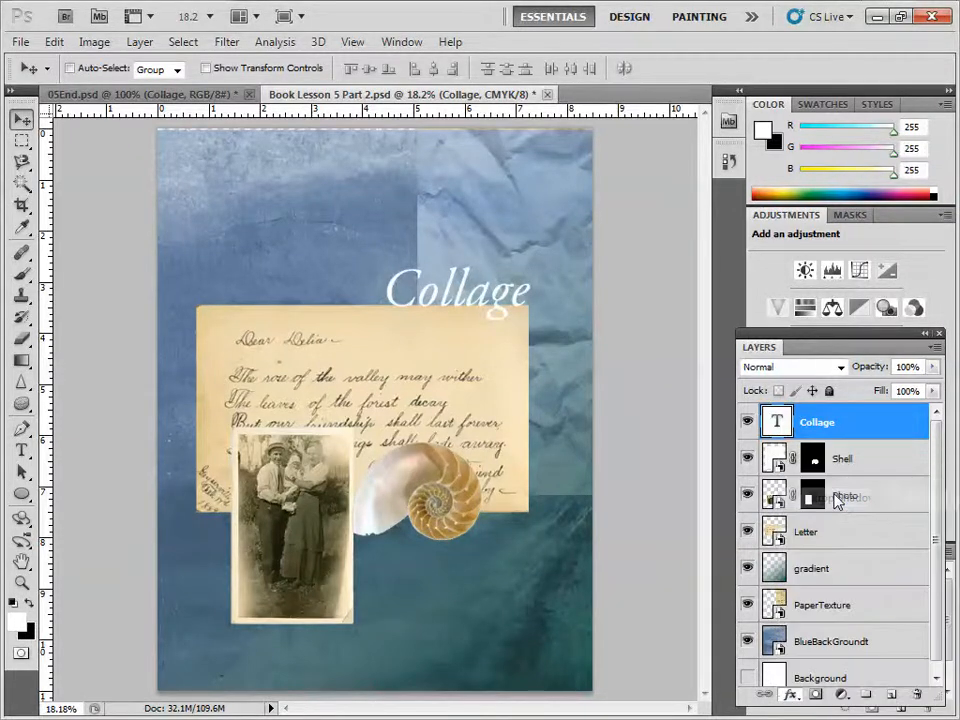
pyautogui.moveTo(542, 242); pyautogui.dragTo(441, 352)
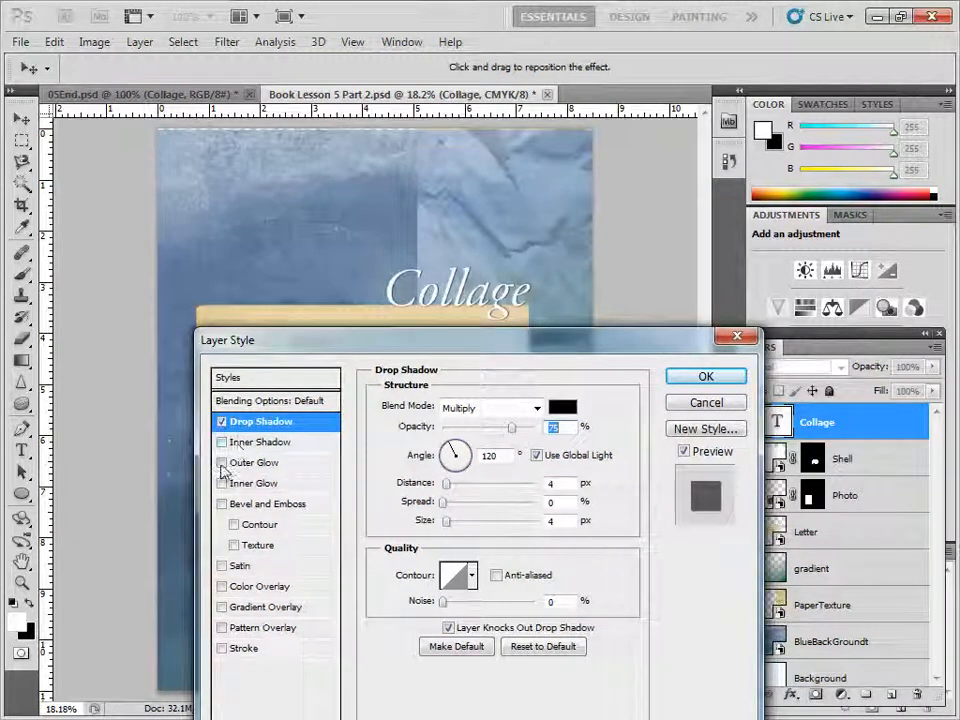
pyautogui.click(222, 504)
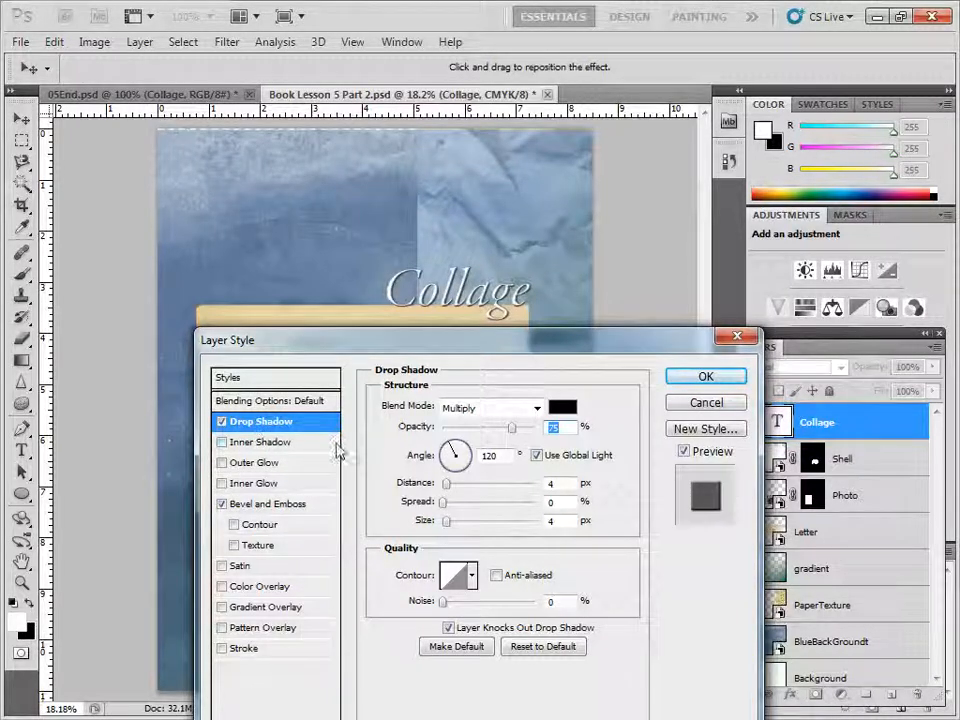
pyautogui.moveTo(447, 521); pyautogui.dragTo(452, 483)
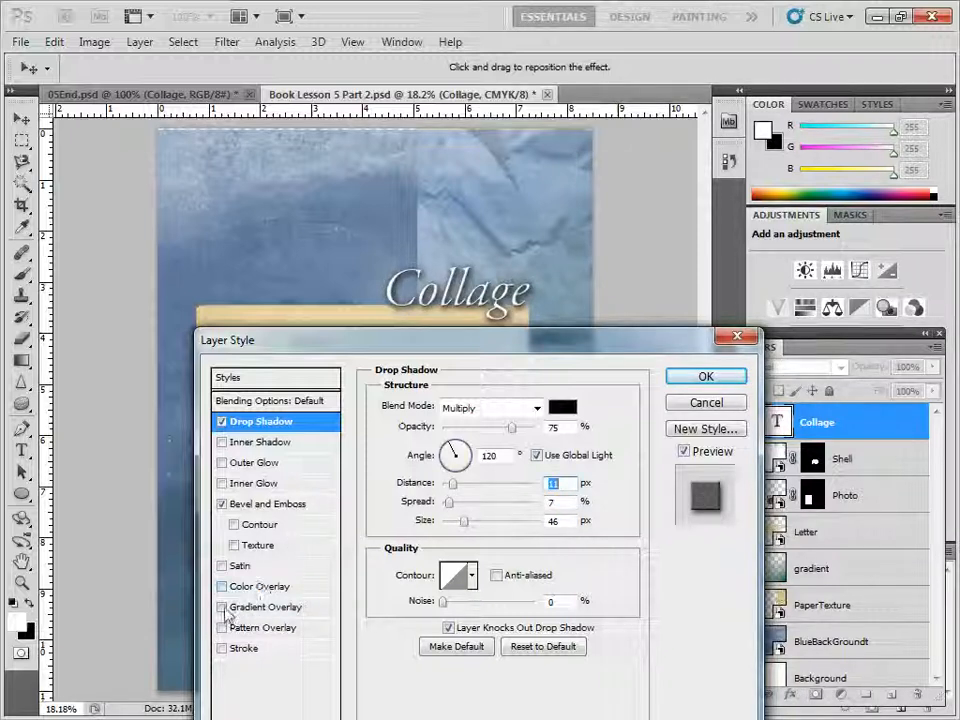
# Add a Color Overlay to the Collage text and change its color to a muted golden yellow
pyautogui.click(222, 607)
pyautogui.click(223, 608)
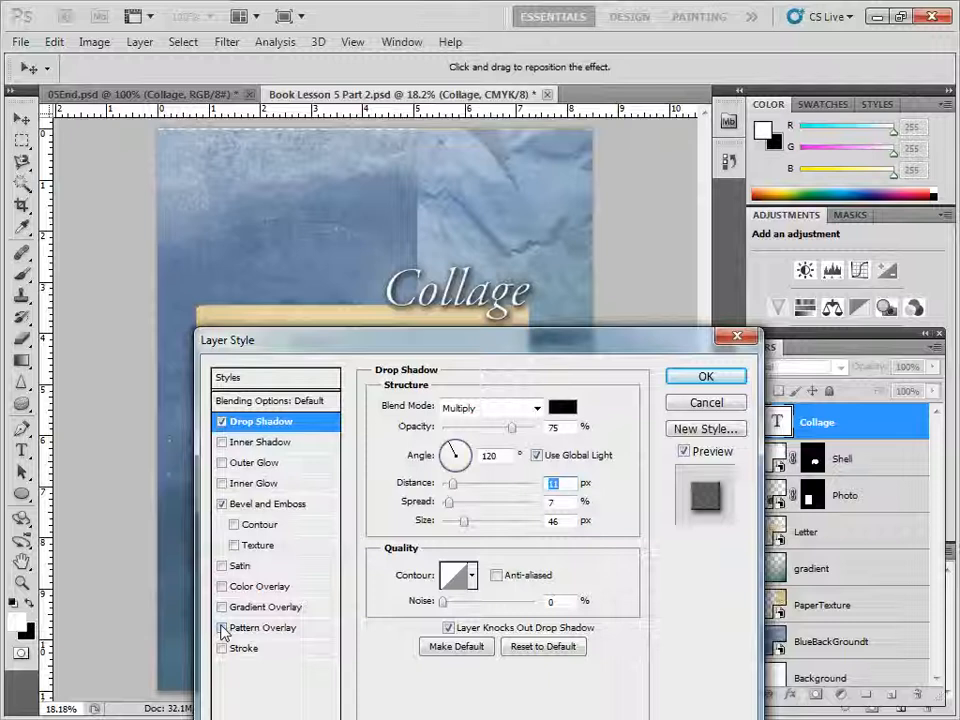
pyautogui.click(222, 587)
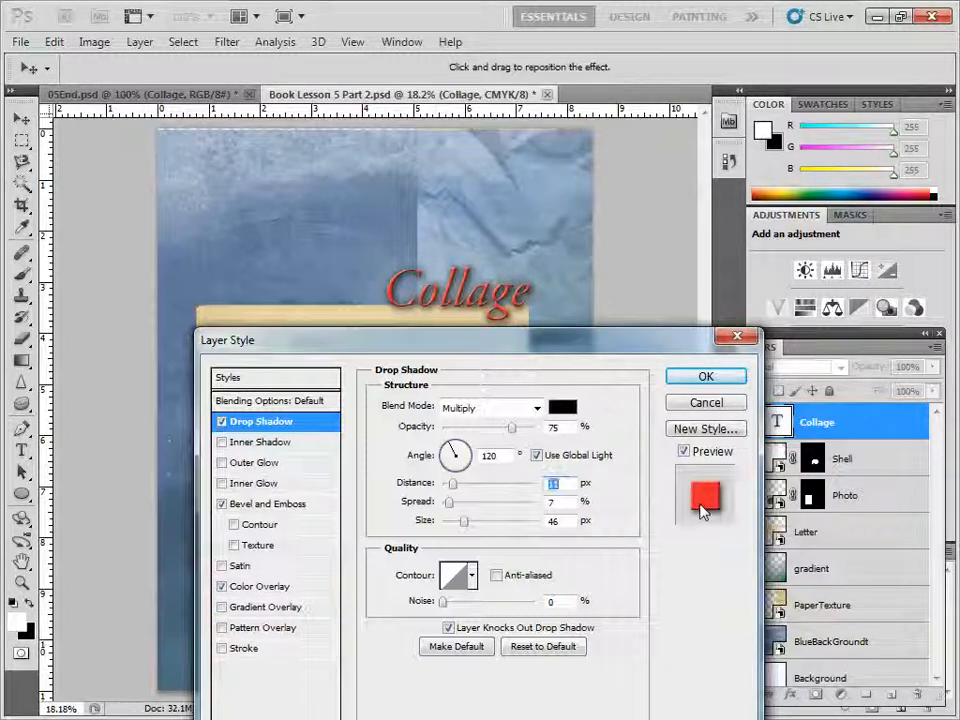
pyautogui.moveTo(590, 365); pyautogui.dragTo(557, 168)
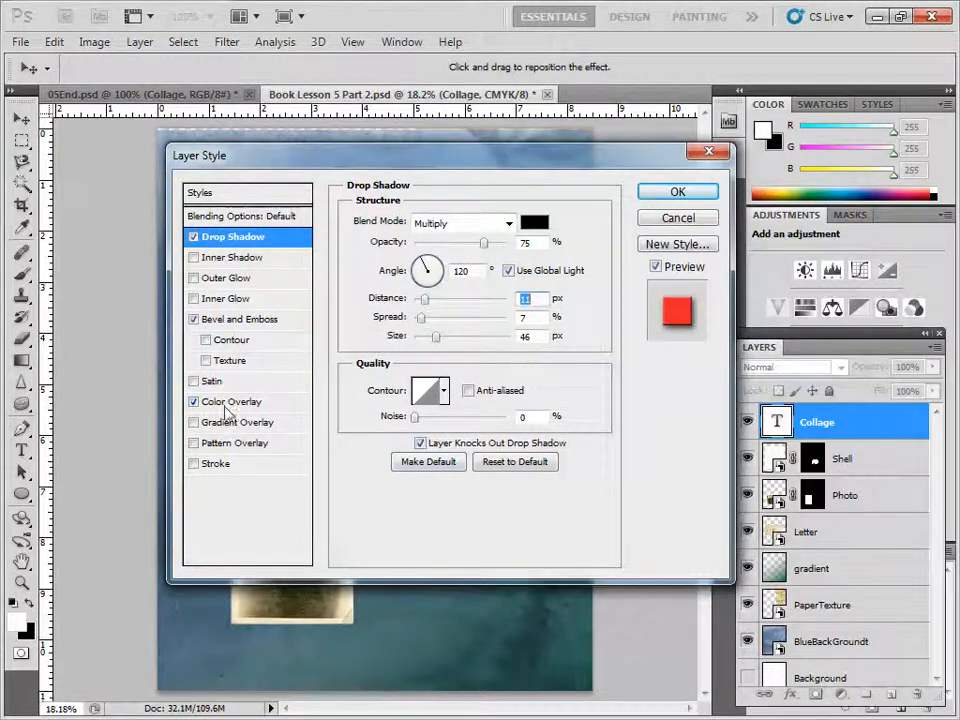
pyautogui.click(205, 402)
pyautogui.click(535, 224)
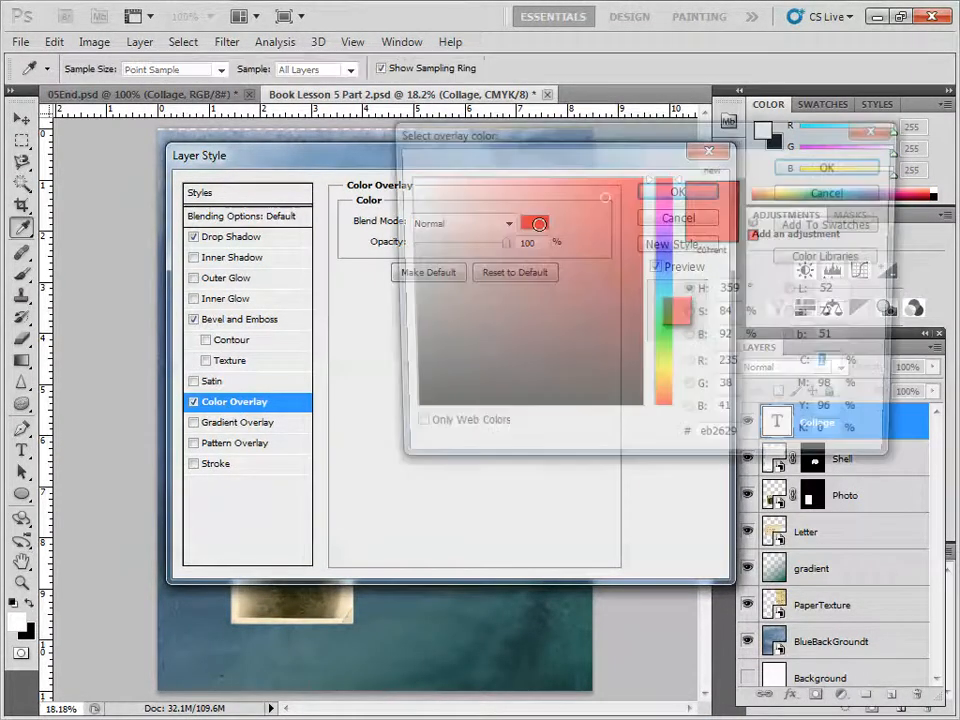
pyautogui.click(667, 382)
pyautogui.moveTo(667, 382); pyautogui.dragTo(667, 384)
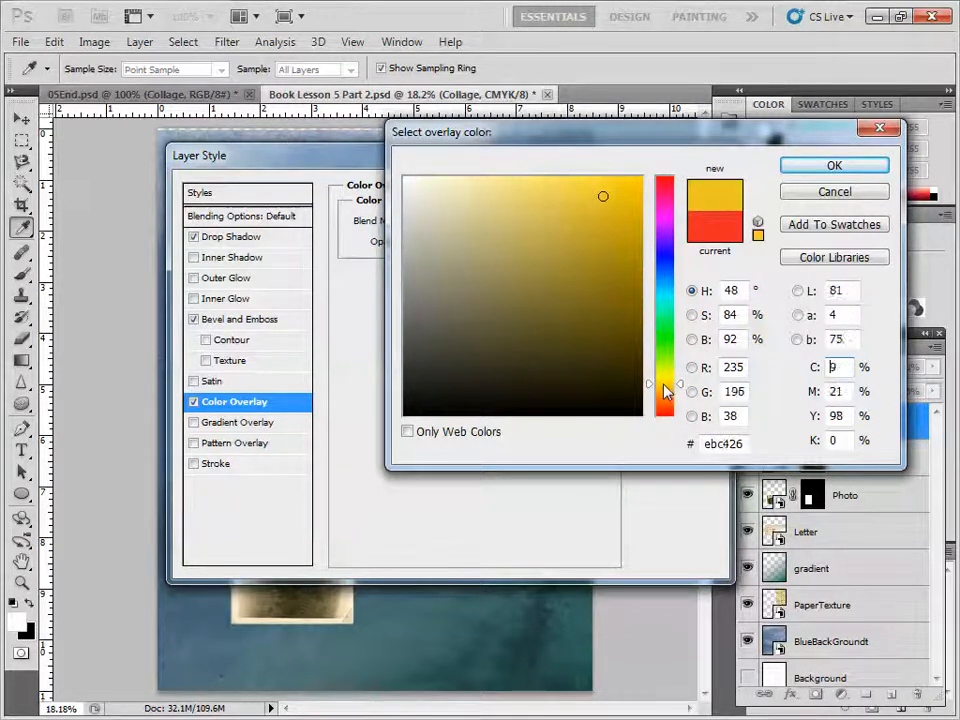
pyautogui.moveTo(606, 232); pyautogui.dragTo(585, 223)
pyautogui.click(842, 167)
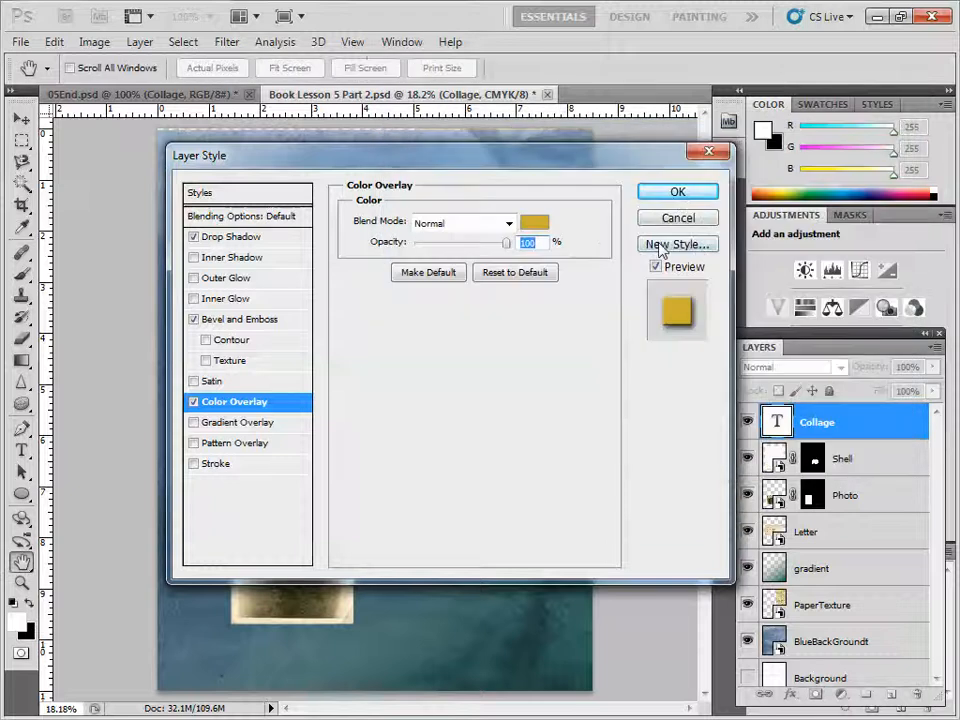
# Compare the Collage text with and without its Color Overlay, Bevel and Emboss, and Drop Shadow effects, keeping all three enabled
pyautogui.moveTo(376, 168); pyautogui.dragTo(438, 386)
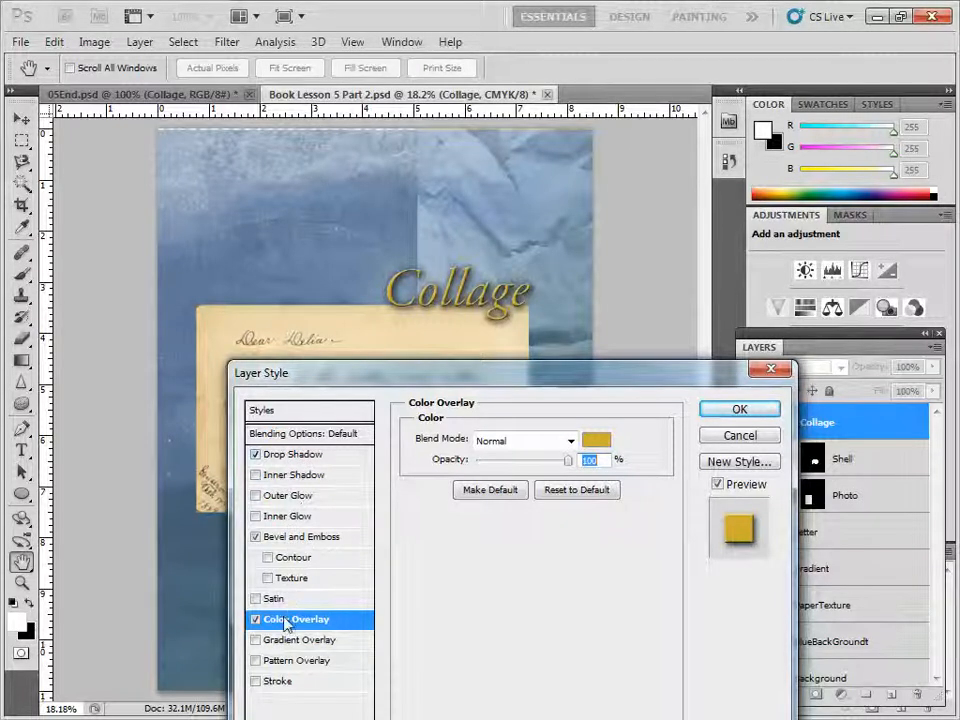
pyautogui.click(255, 620)
pyautogui.click(255, 620)
pyautogui.click(256, 537)
pyautogui.click(256, 537)
pyautogui.click(256, 454)
pyautogui.click(256, 454)
pyautogui.moveTo(477, 376); pyautogui.dragTo(959, 325)
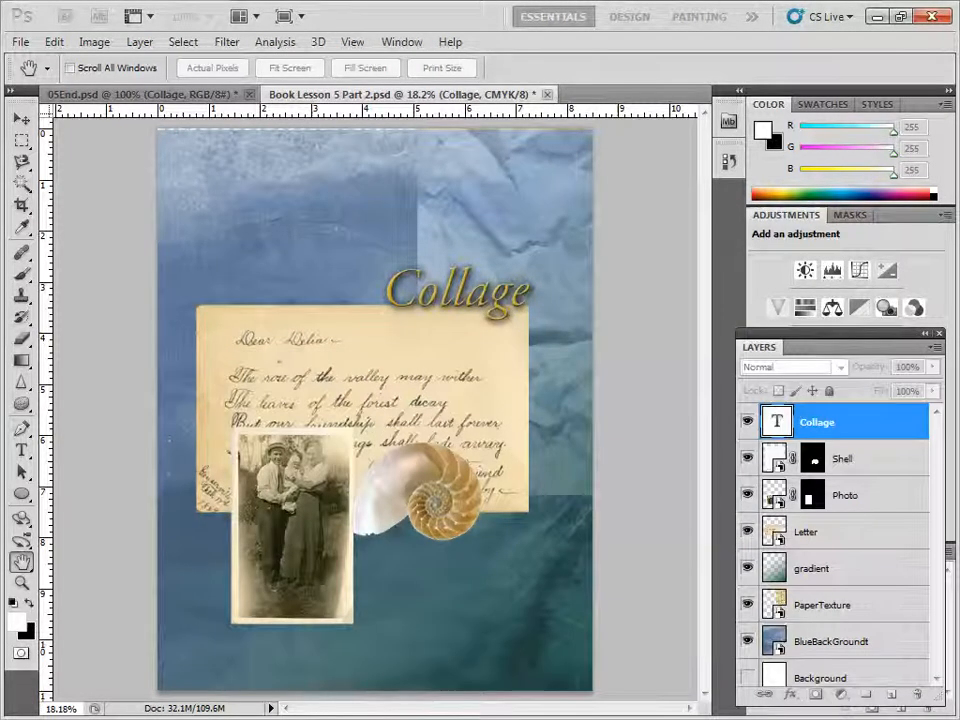
pyautogui.moveTo(413, 18); pyautogui.dragTo(959, 130)
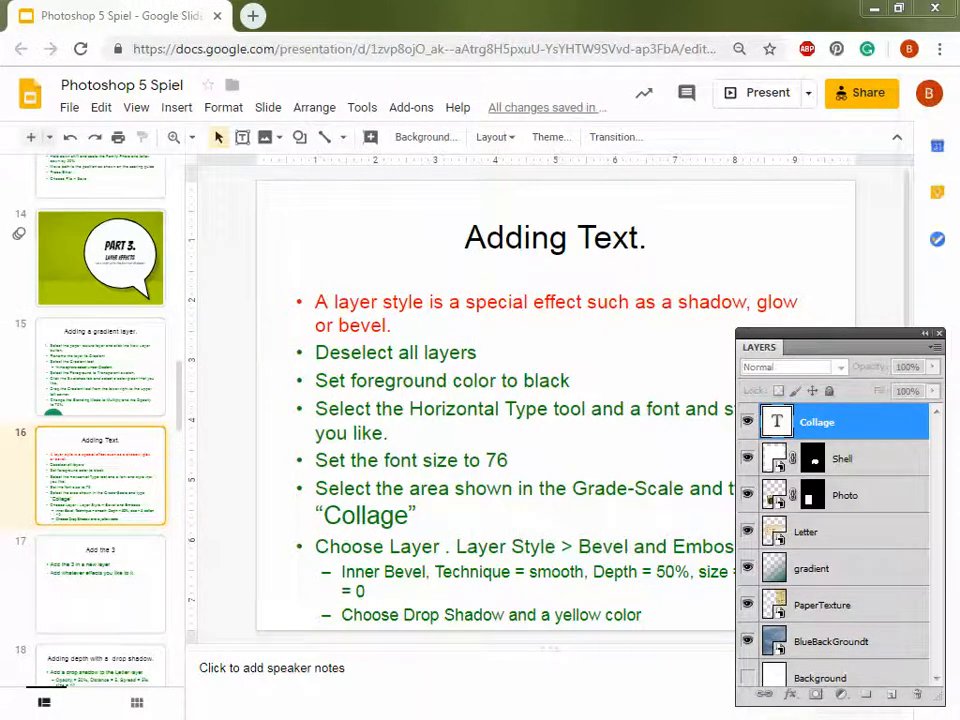
# Open the "Add the 3" slide in the Google Slides presentation and read its instructions
pyautogui.click(349, 256)
pyautogui.click(349, 256)
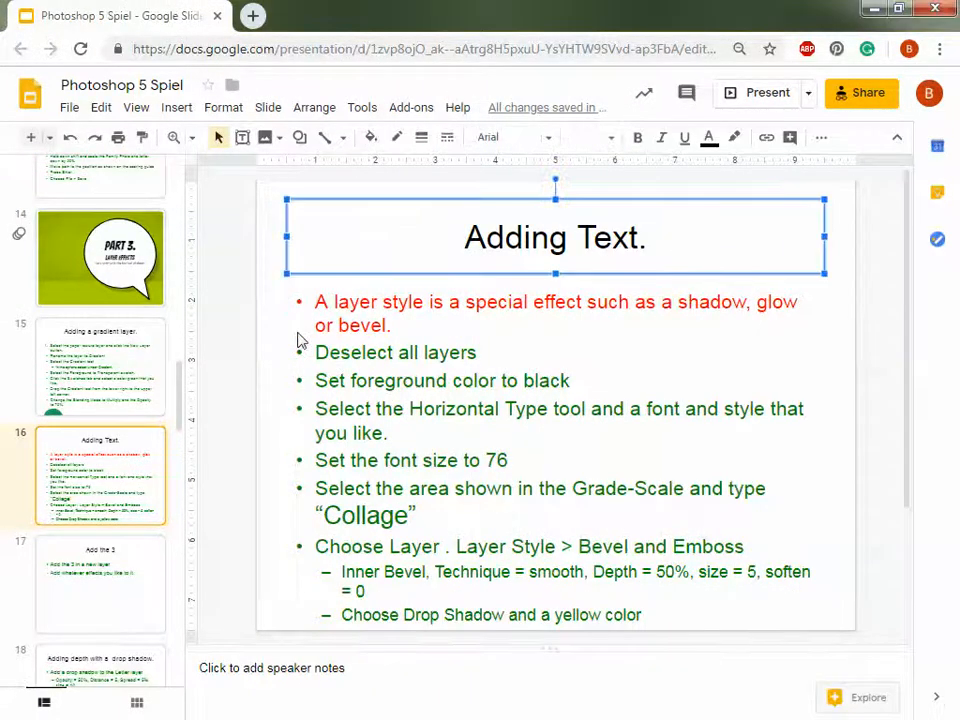
pyautogui.click(98, 468)
pyautogui.click(98, 573)
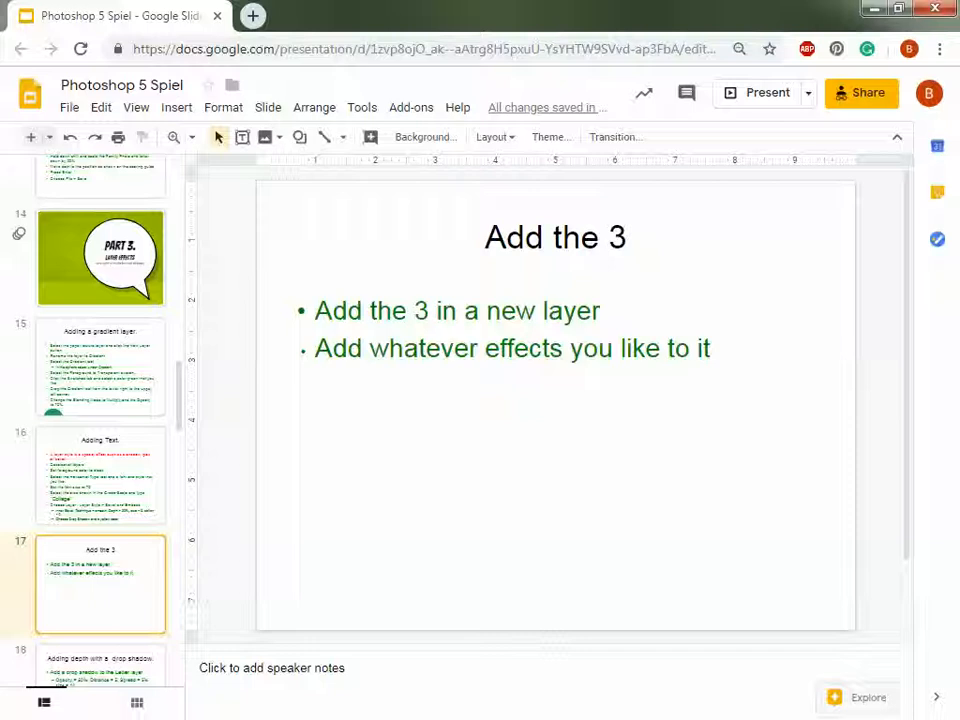
# Switch to Photoshop, confirm the Collage text's layer style, and examine the 3 in the 05End.psd reference before returning to Book Lesson 5 Part 2.psd
pyautogui.moveTo(959, 70); pyautogui.dragTo(441, 61)
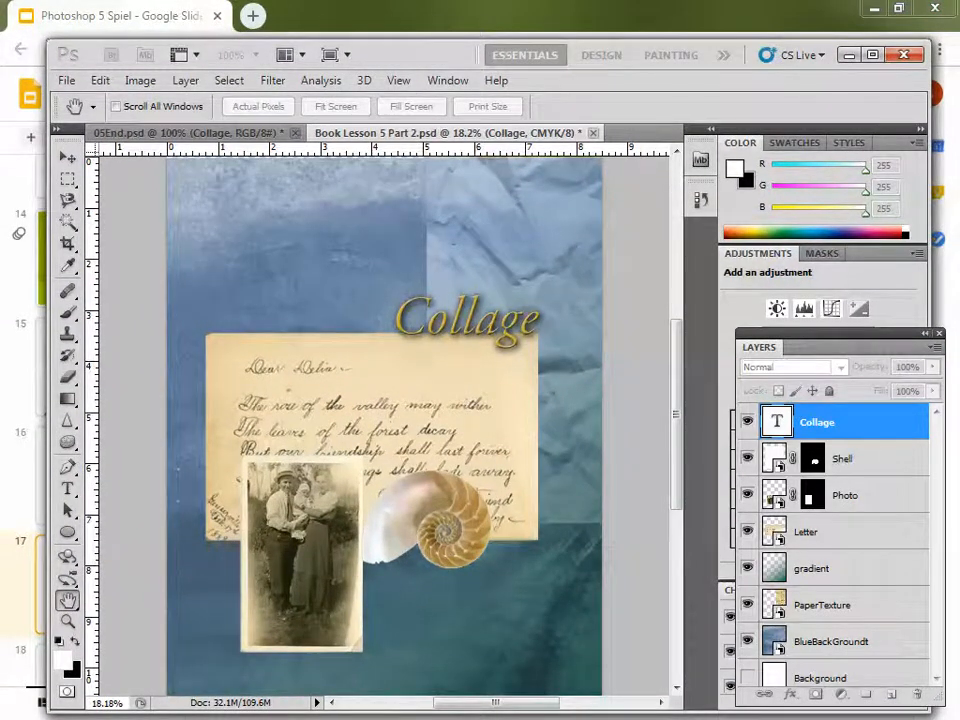
pyautogui.press('Return')
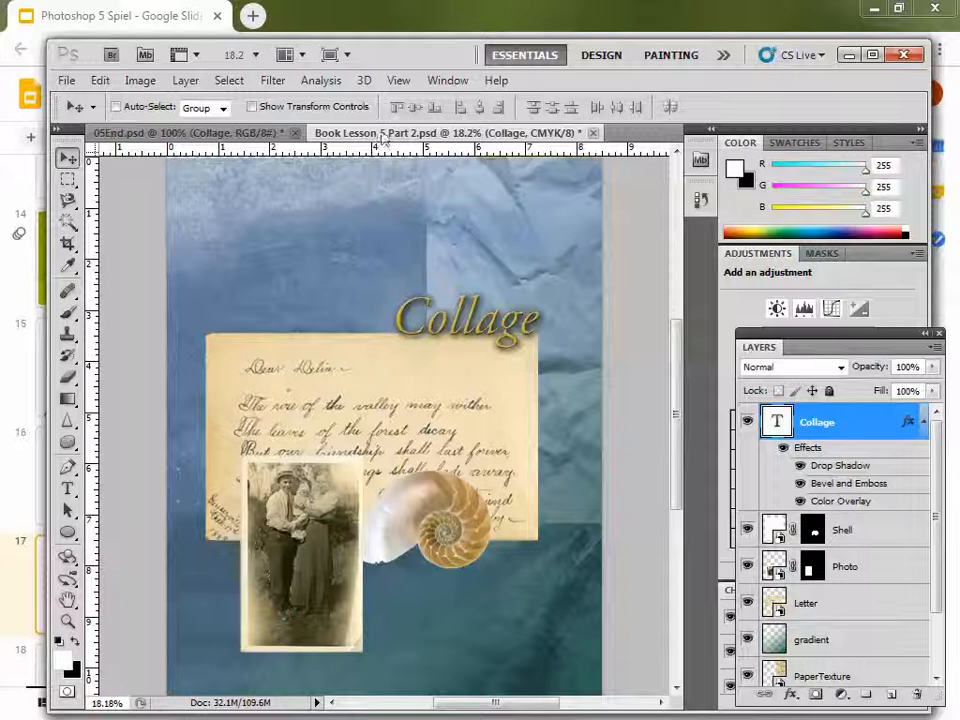
pyautogui.click(188, 131)
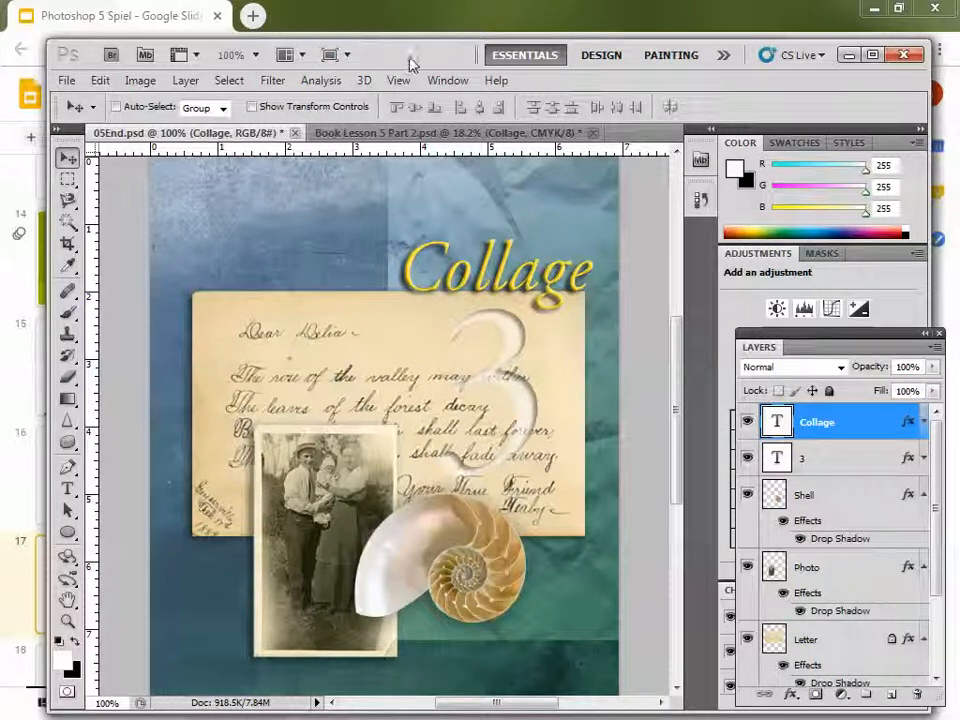
pyautogui.moveTo(410, 63); pyautogui.dragTo(368, 64)
pyautogui.click(448, 134)
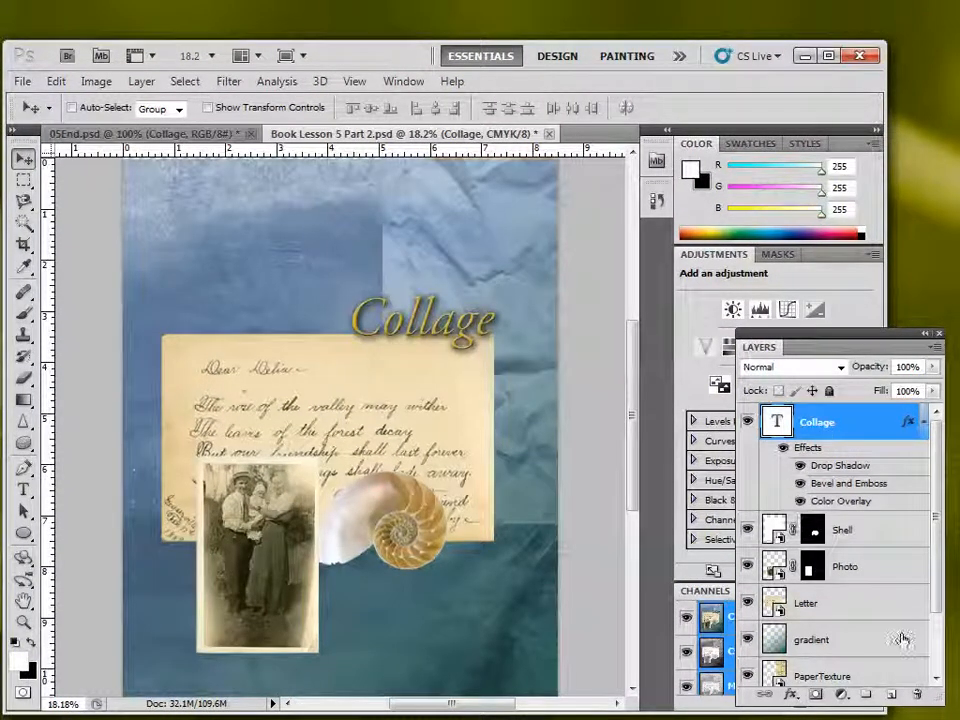
# Add a white "3" in 255 pt Adobe Garamond Pro Italic on a new layer and place it over the letter, just above the shell
pyautogui.click(891, 694)
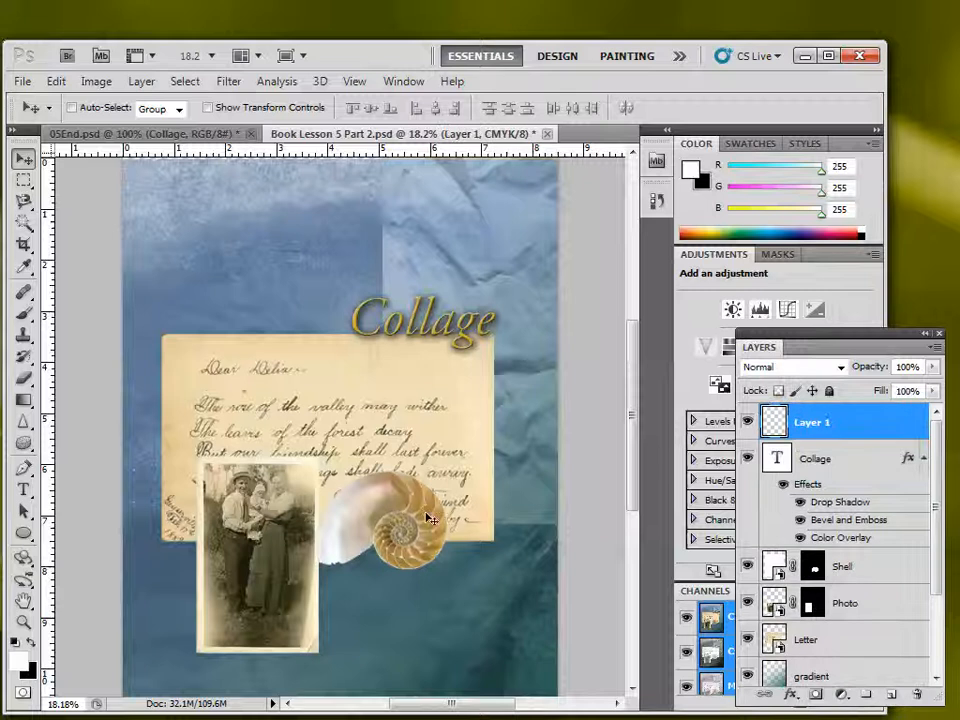
pyautogui.click(23, 489)
pyautogui.click(385, 107)
pyautogui.write('255')
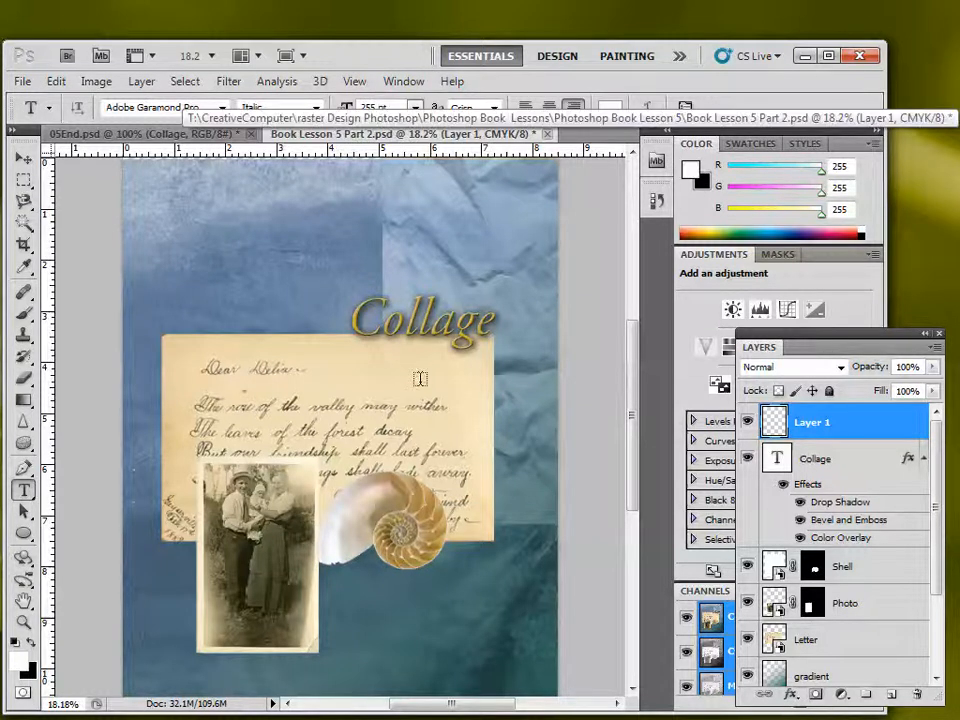
pyautogui.click(420, 378)
pyautogui.write('3')
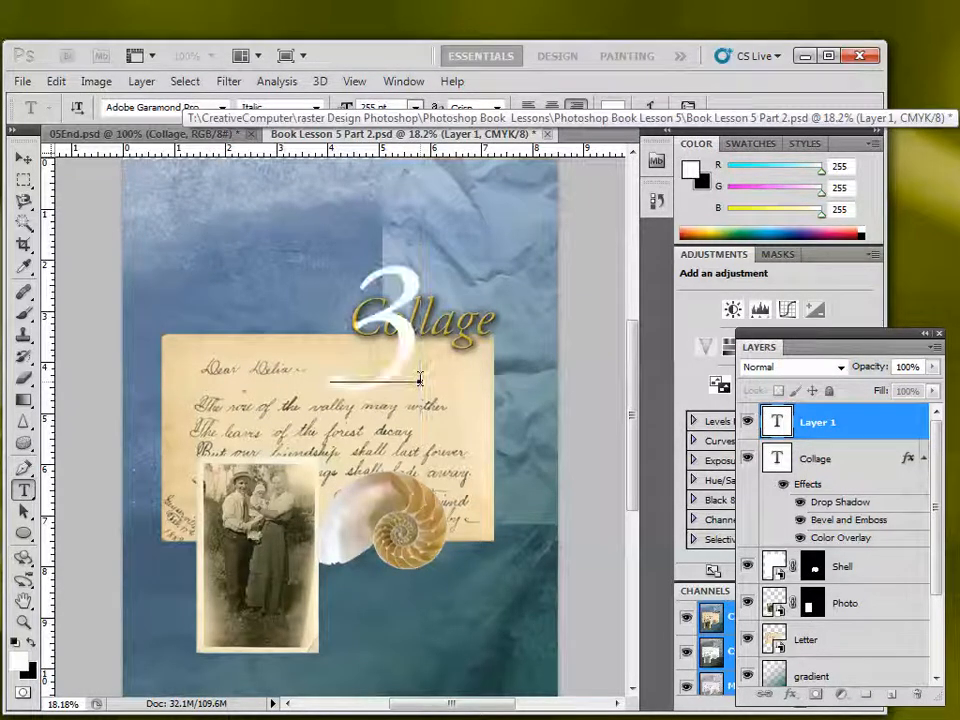
pyautogui.click(24, 159)
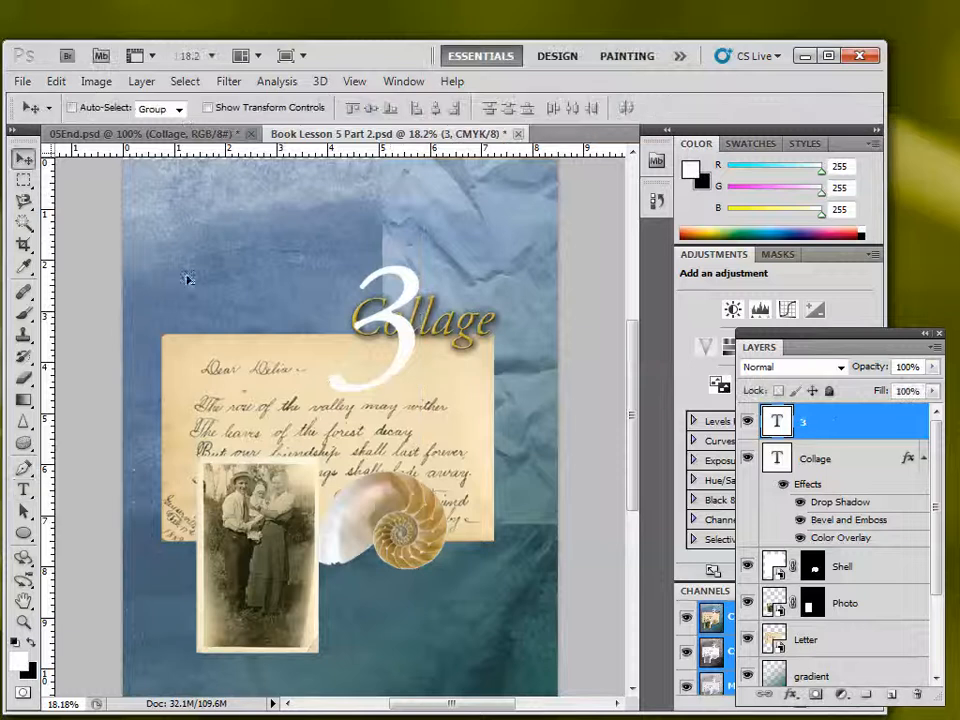
pyautogui.moveTo(405, 361); pyautogui.dragTo(420, 456)
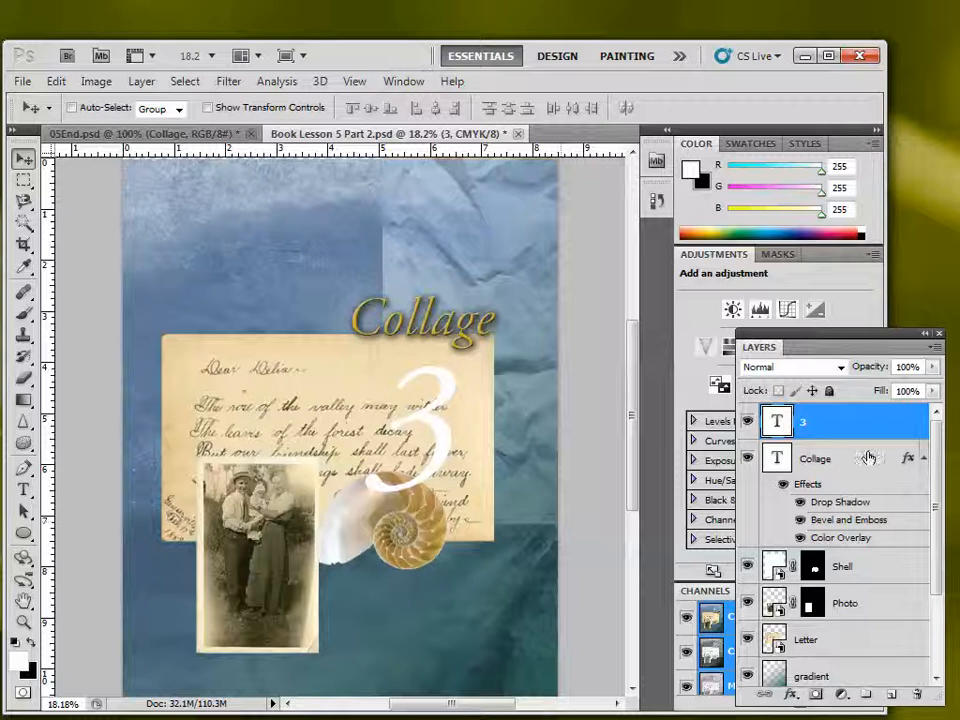
# Add a Drop Shadow to the 3 layer and enable Bevel and Emboss
pyautogui.click(791, 693)
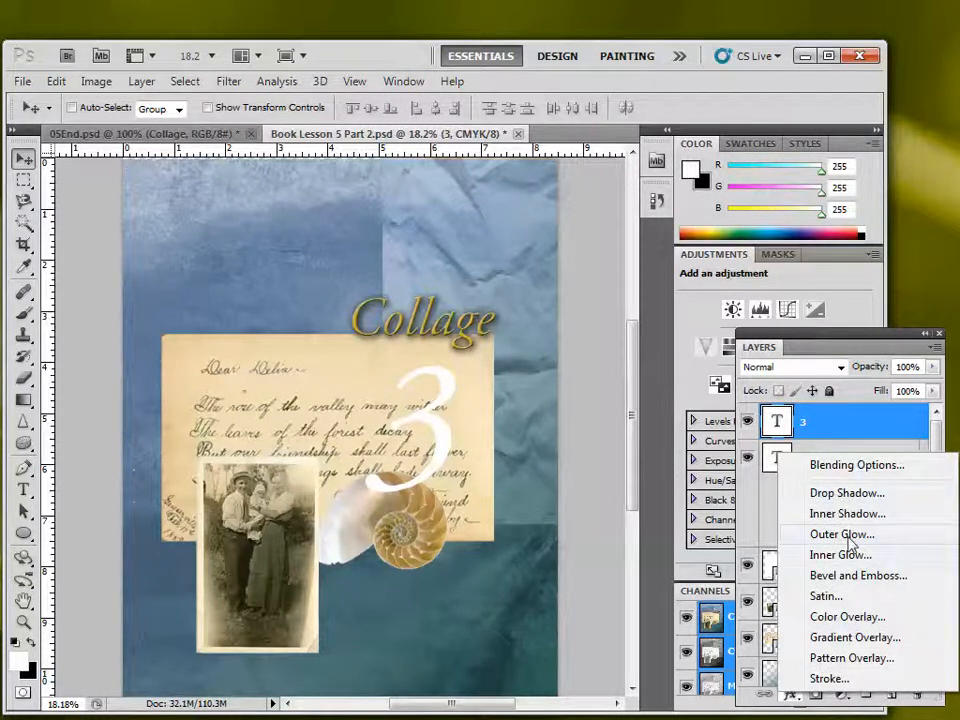
pyautogui.click(857, 499)
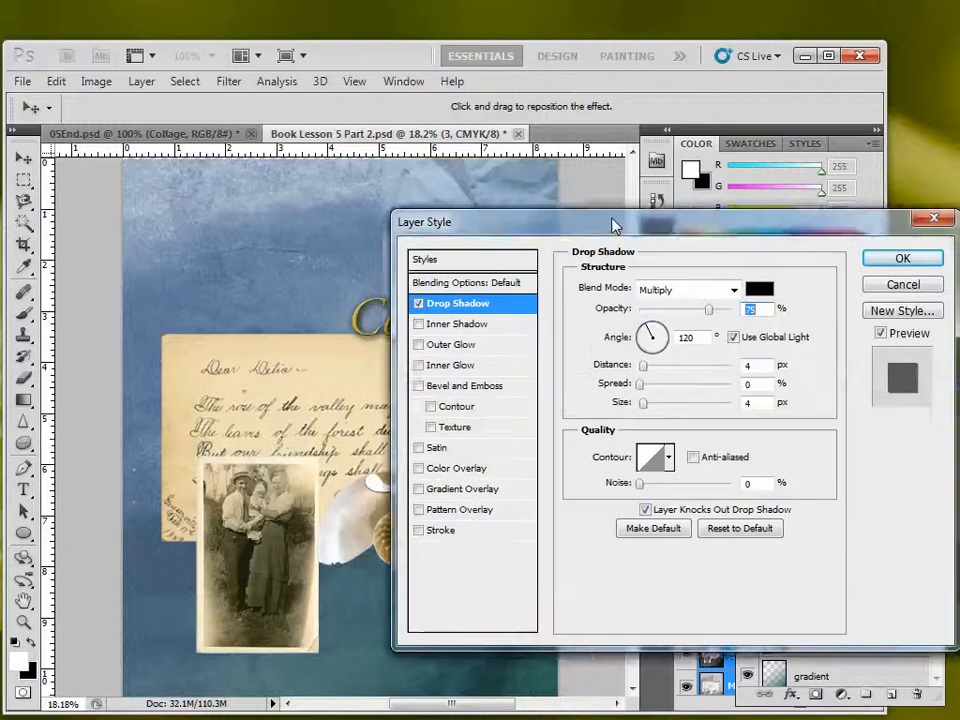
pyautogui.moveTo(613, 223); pyautogui.dragTo(675, 132)
pyautogui.click(456, 283)
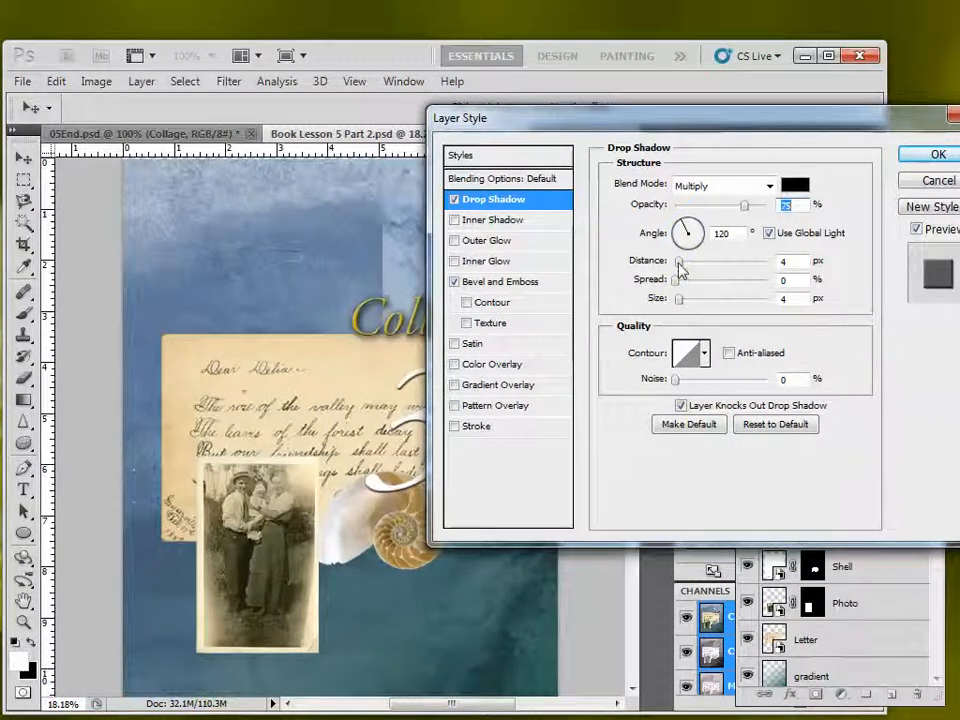
# Set the 3's Bevel and Emboss to a depth of 653% and a size of 35 px, and apply the layer style
pyautogui.click(561, 291)
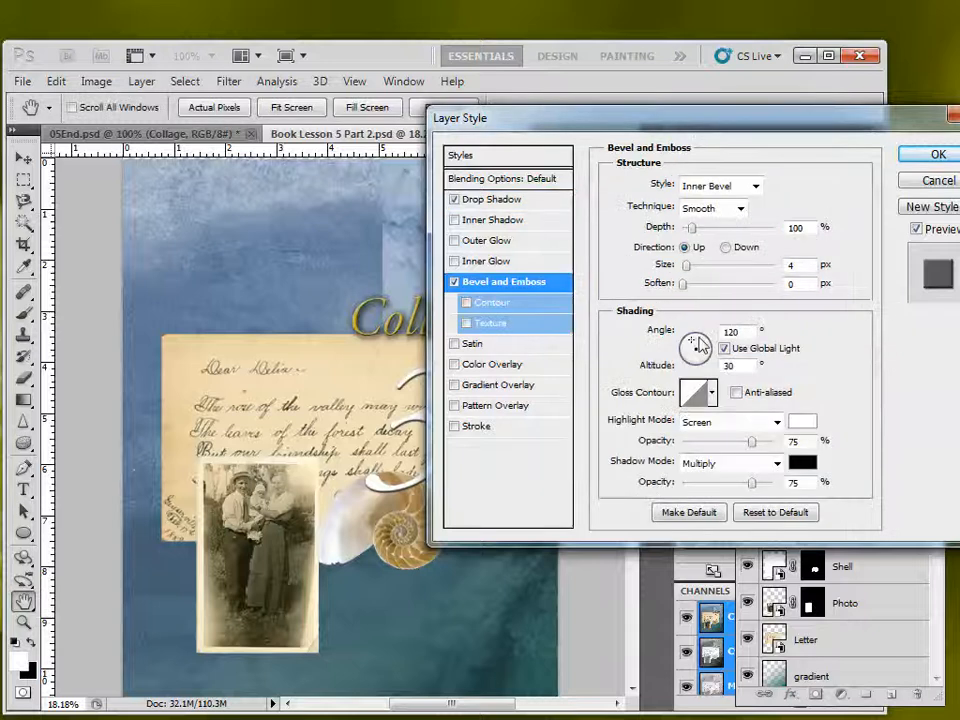
pyautogui.moveTo(692, 228); pyautogui.dragTo(707, 232)
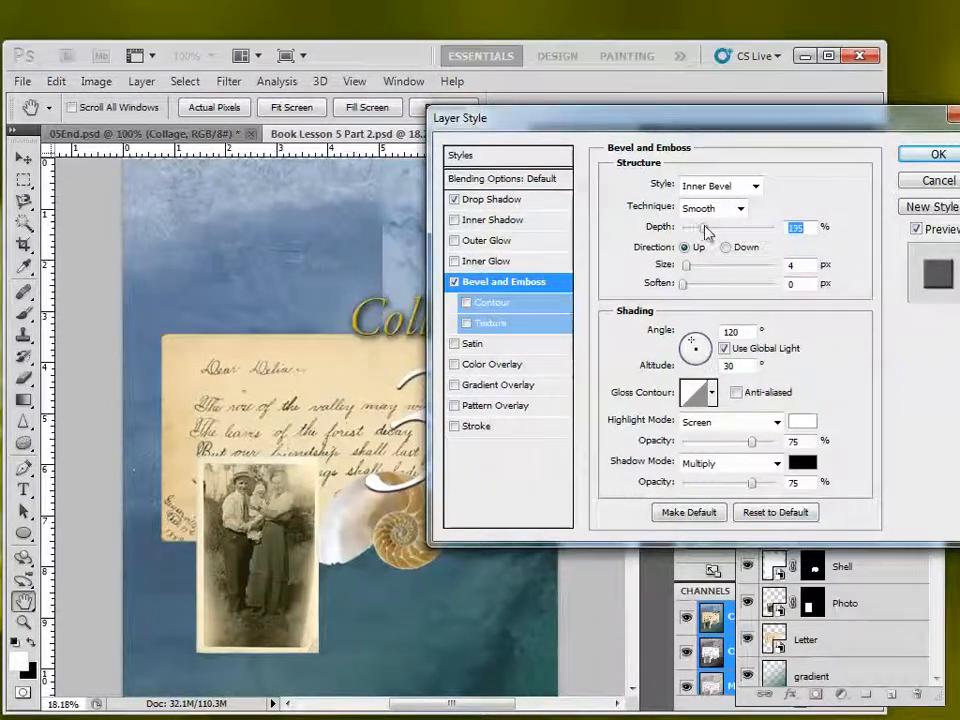
pyautogui.moveTo(665, 120); pyautogui.dragTo(683, 79)
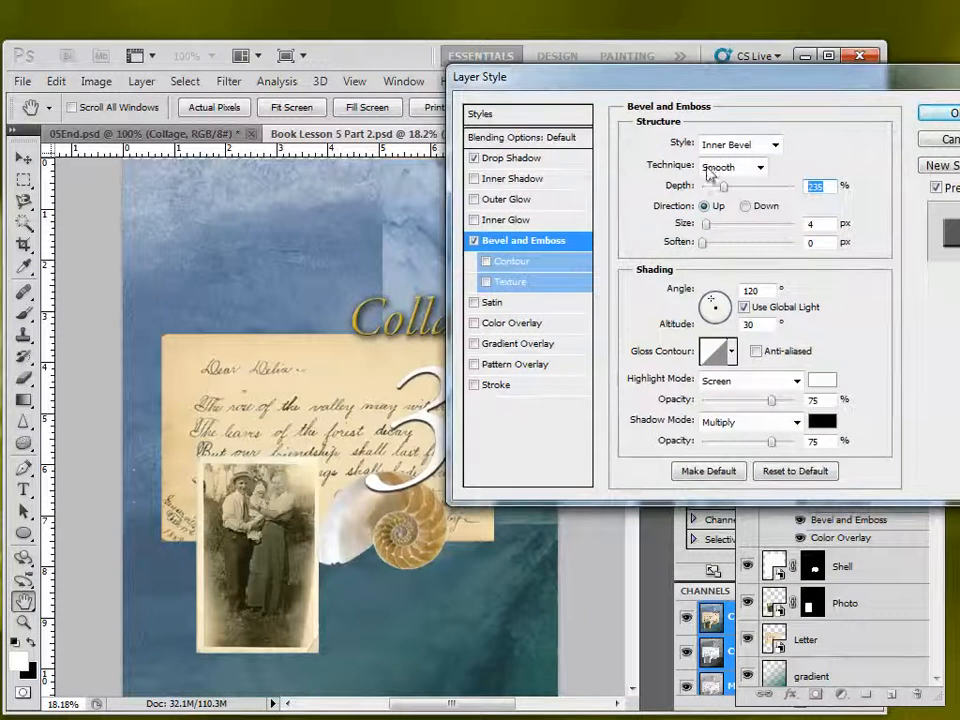
pyautogui.moveTo(755, 192); pyautogui.dragTo(756, 192)
pyautogui.moveTo(707, 223); pyautogui.dragTo(722, 223)
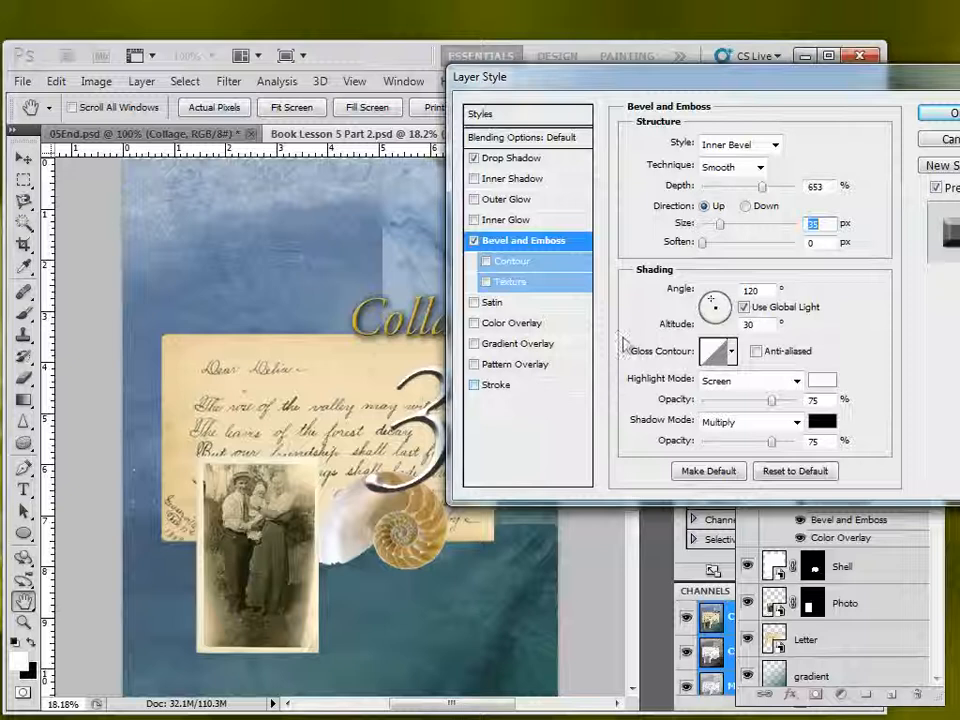
pyautogui.moveTo(505, 70); pyautogui.dragTo(556, 342)
pyautogui.moveTo(785, 307); pyautogui.dragTo(959, 293)
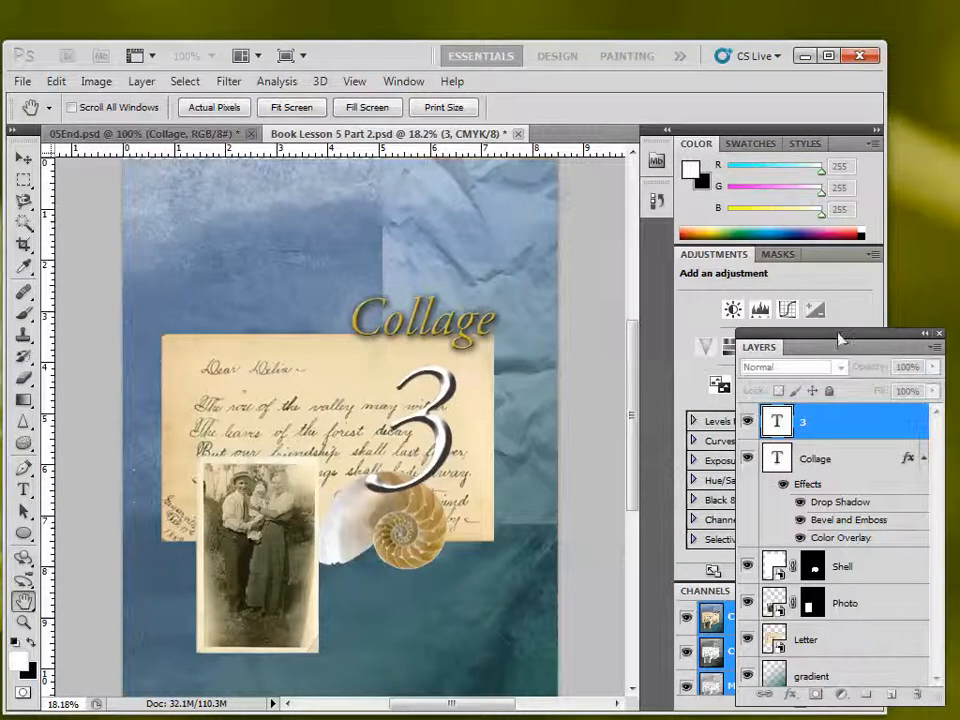
pyautogui.moveTo(840, 340); pyautogui.dragTo(756, 285)
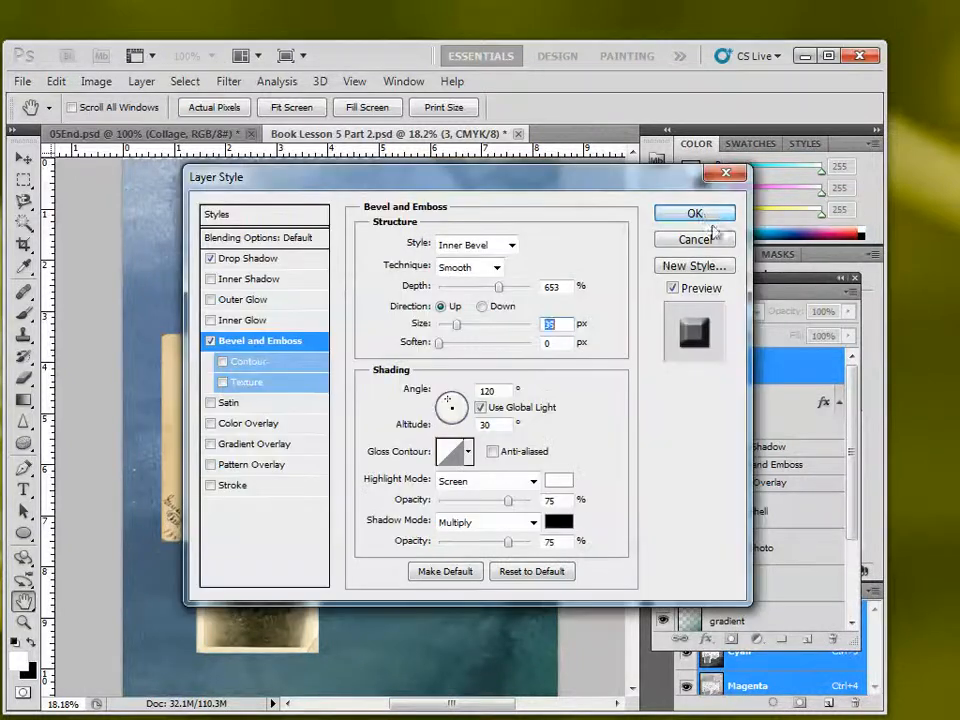
pyautogui.click(693, 213)
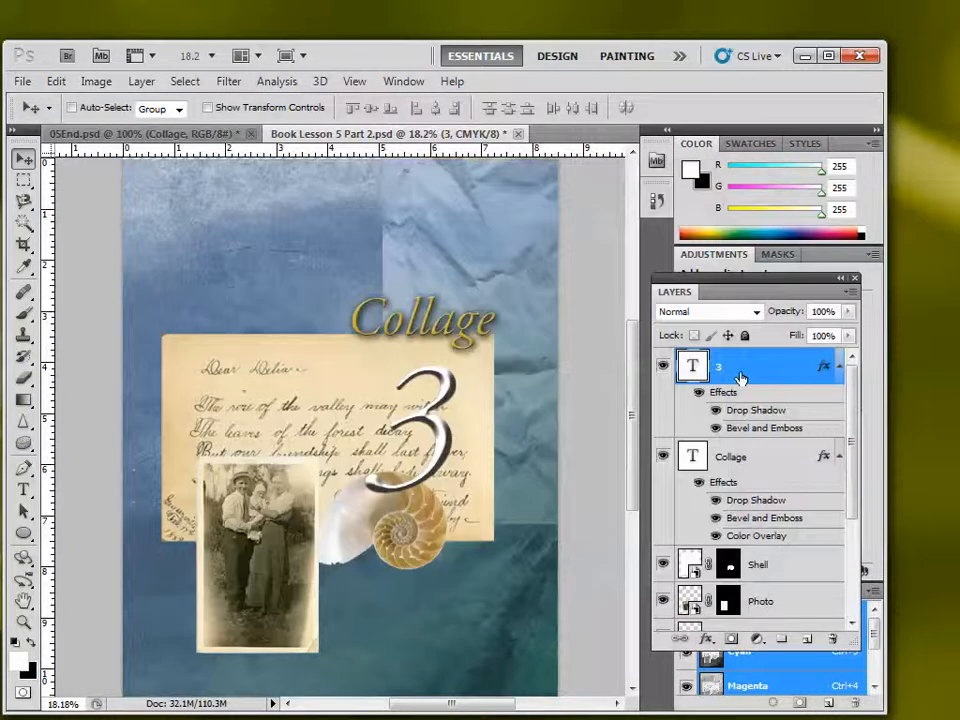
# Lower the 3 layer's opacity to 52% and set its blend mode to Divide
pyautogui.click(848, 311)
pyautogui.moveTo(840, 334); pyautogui.dragTo(806, 336)
pyautogui.click(735, 313)
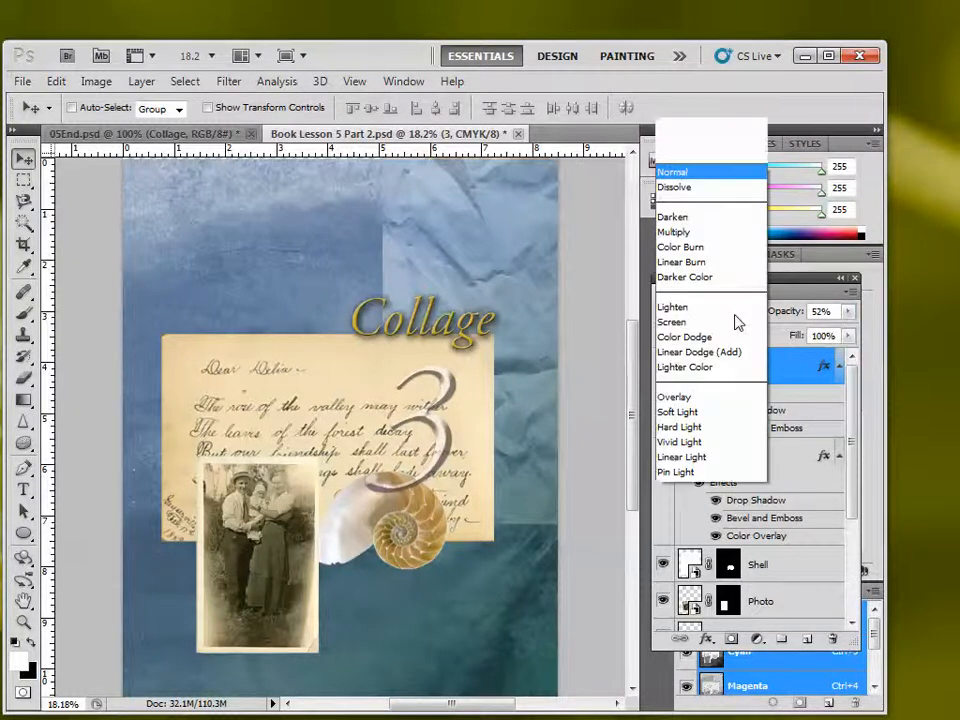
pyautogui.click(688, 473)
pyautogui.press('Up')
pyautogui.press('Up')
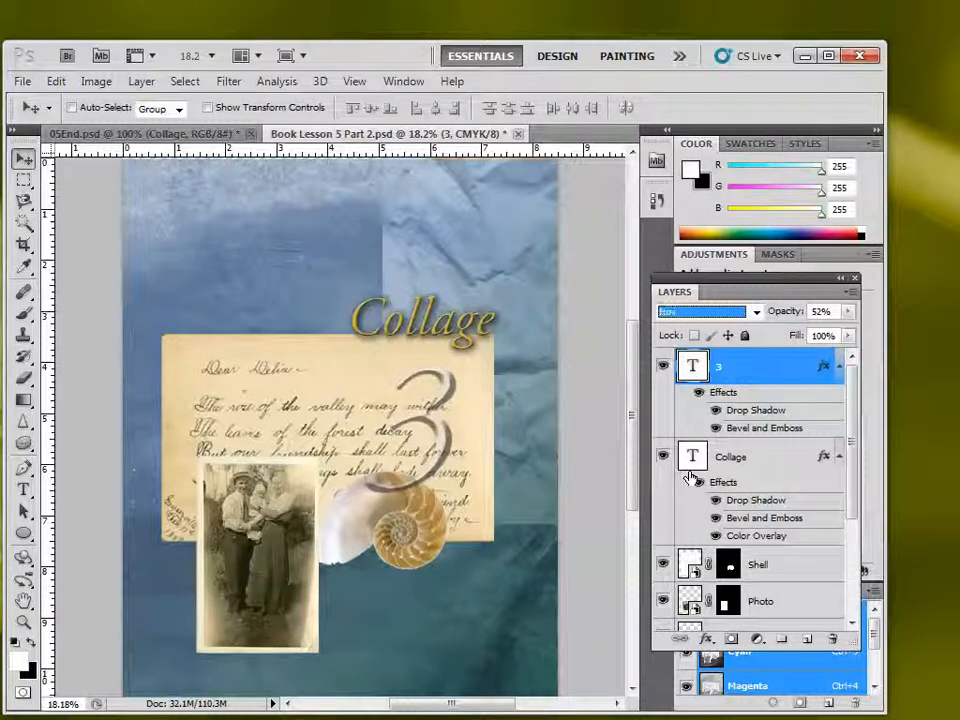
pyautogui.press('Up')
pyautogui.press('Up')
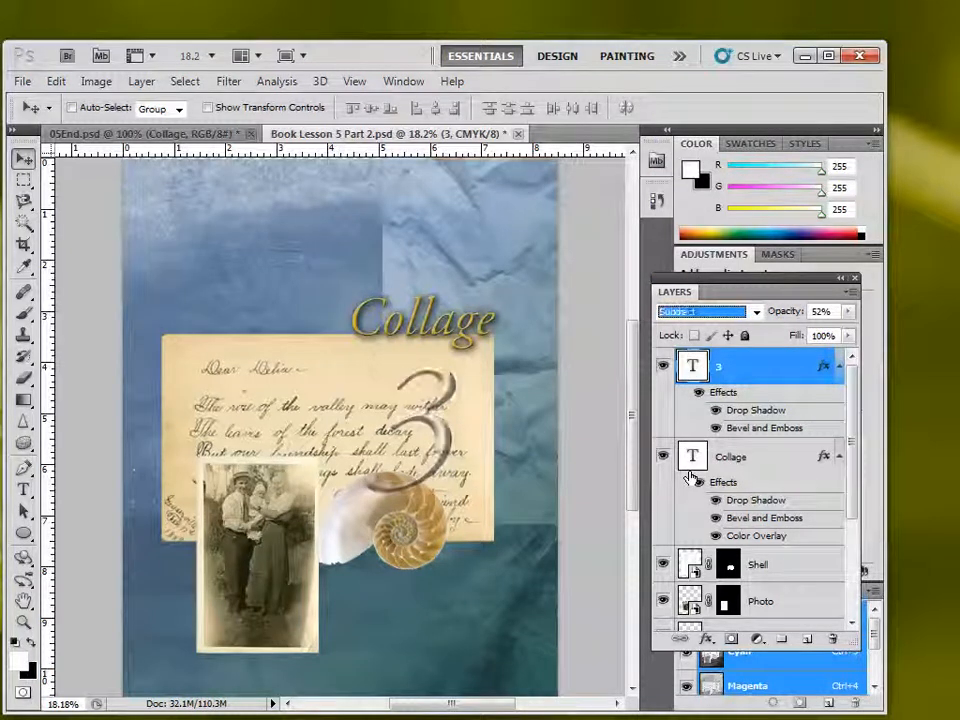
pyautogui.press('Down')
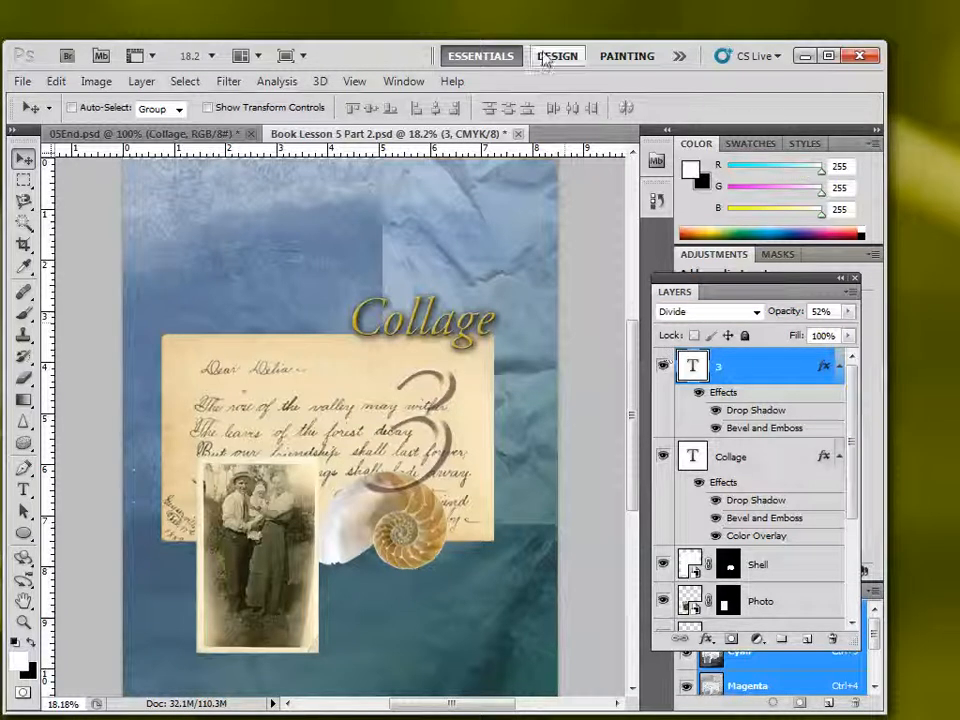
# Switch to the Google Slides presentation and advance to the slide on adding depth with a drop shadow
pyautogui.moveTo(390, 68); pyautogui.dragTo(959, 106)
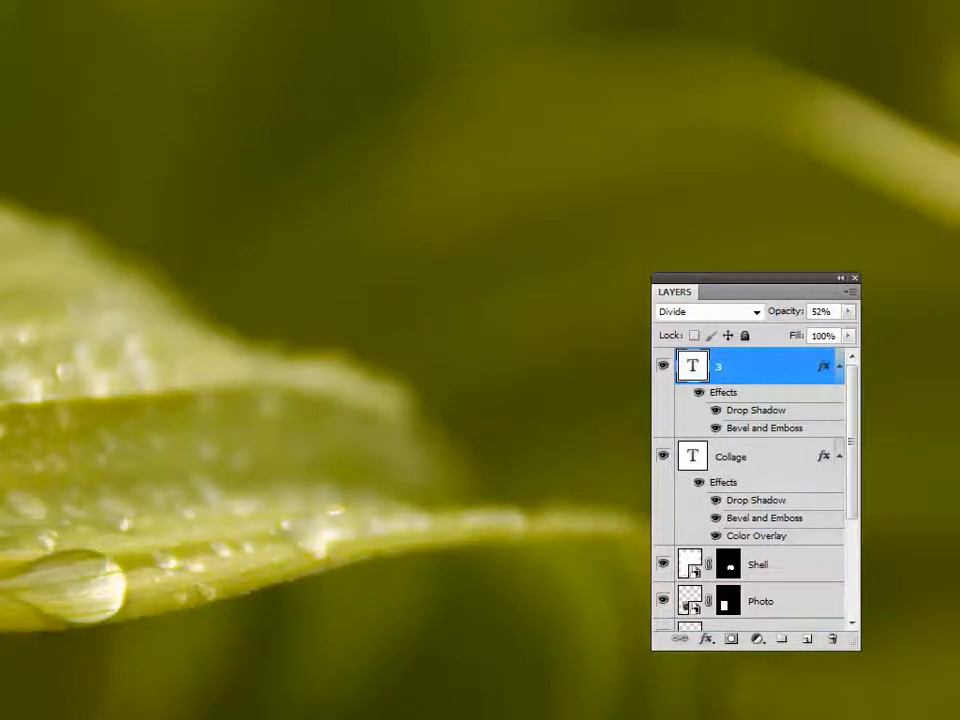
pyautogui.hotkey('alt', 'Tab')
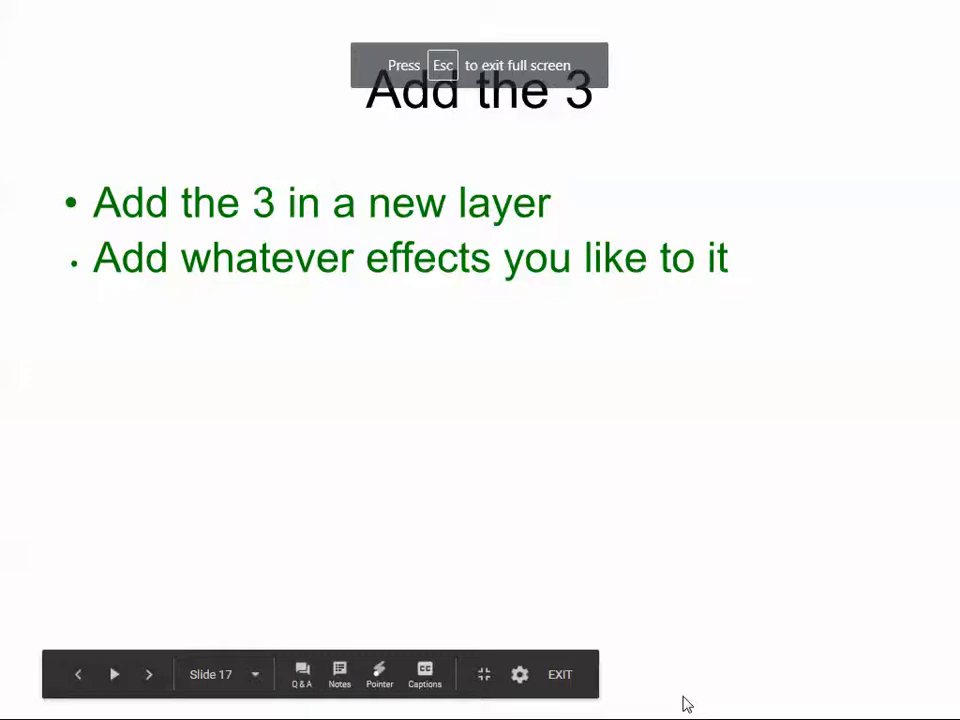
pyautogui.press('Right')
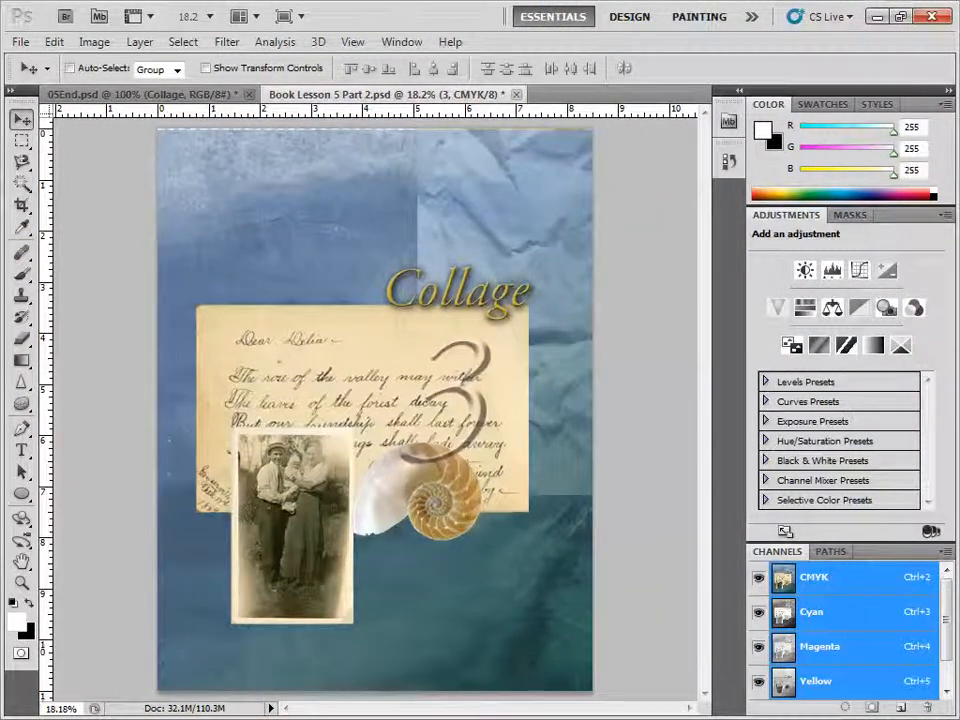
# Copy the 3's Drop Shadow and Bevel and Emboss effects to the Shell and Letter layers
pyautogui.moveTo(958, 370); pyautogui.dragTo(831, 356)
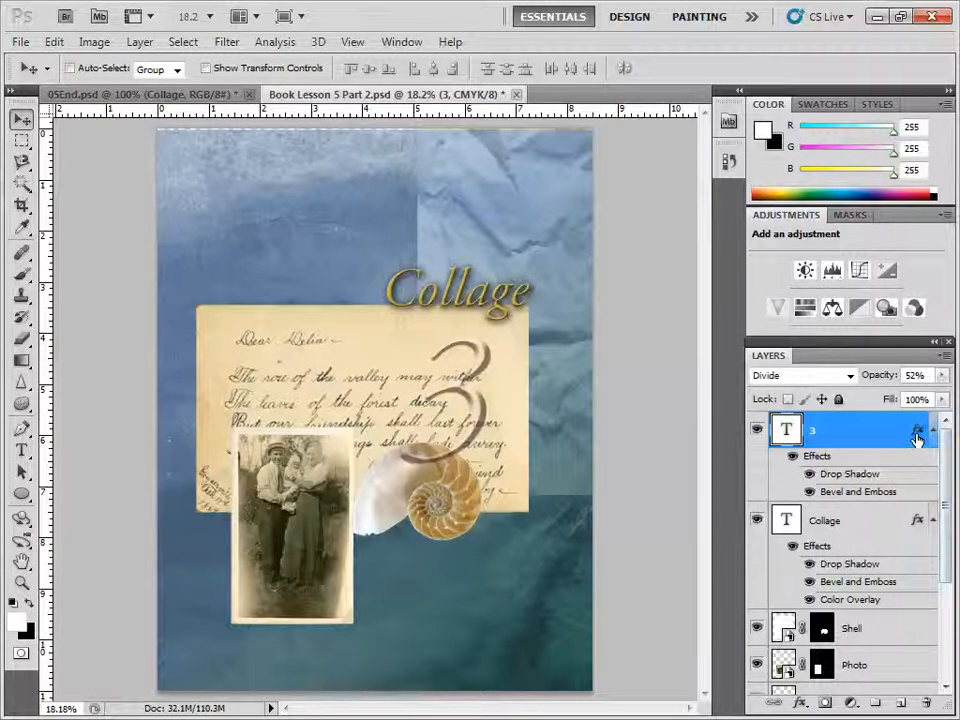
pyautogui.moveTo(917, 438); pyautogui.dragTo(903, 568)
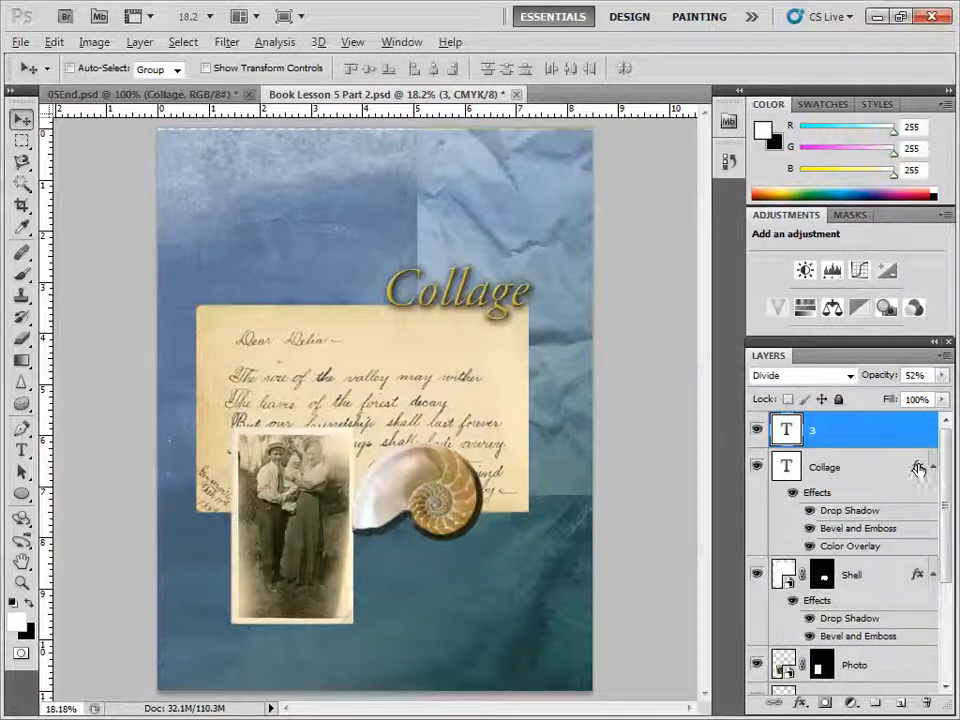
pyautogui.press('alt')
pyautogui.moveTo(917, 577); pyautogui.dragTo(928, 630)
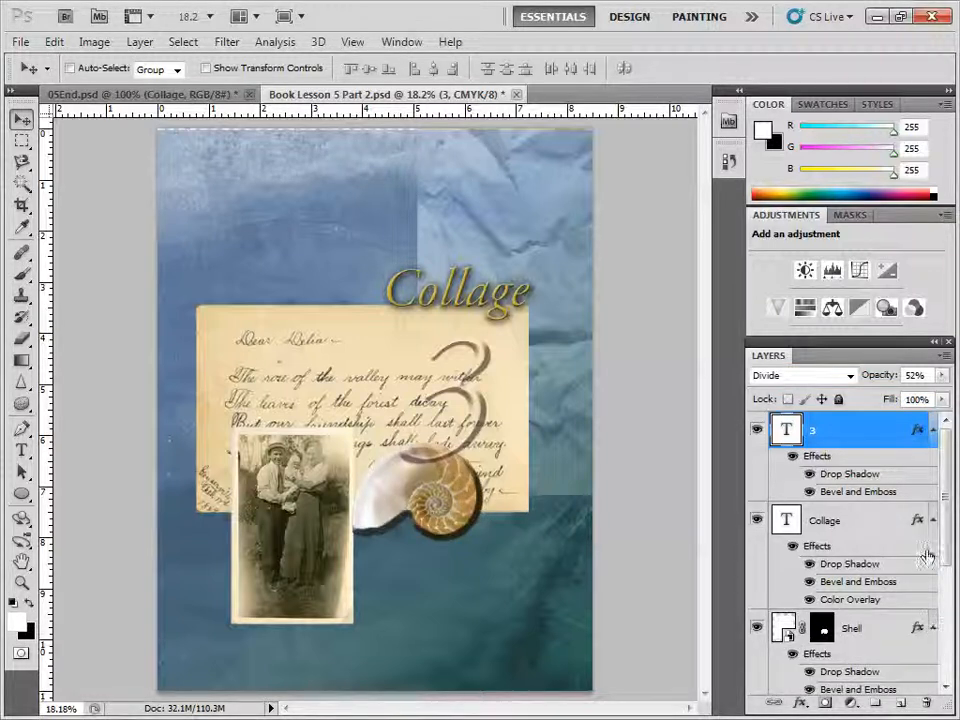
pyautogui.scroll(-3, 935, 538)
pyautogui.moveTo(924, 535); pyautogui.dragTo(895, 630)
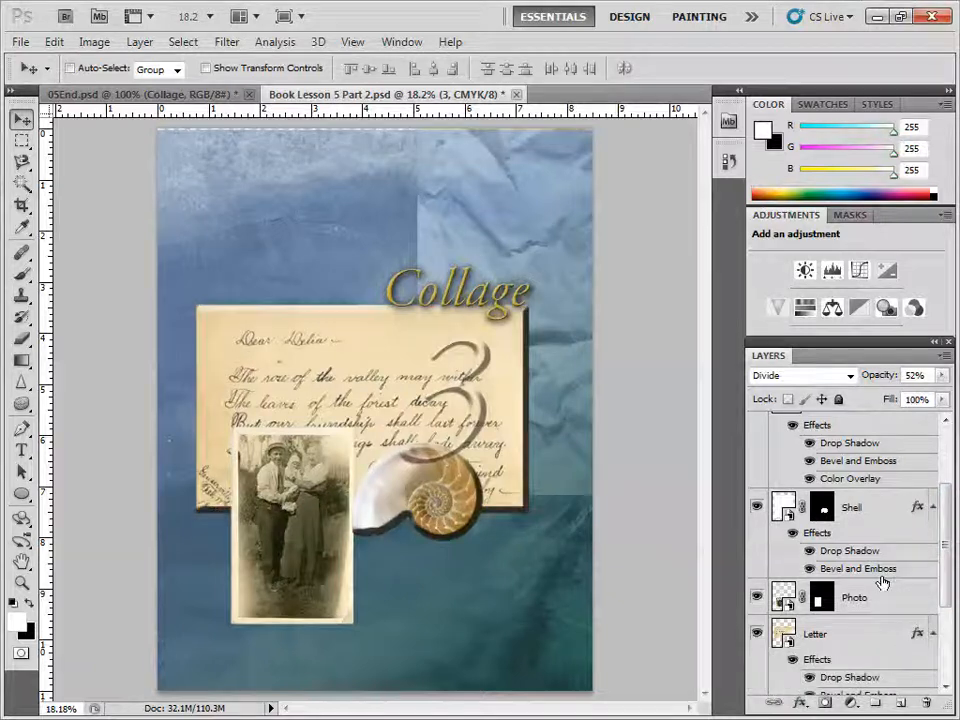
# Turn off Bevel and Emboss on the Shell layer and open its Drop Shadow settings
pyautogui.click(823, 512)
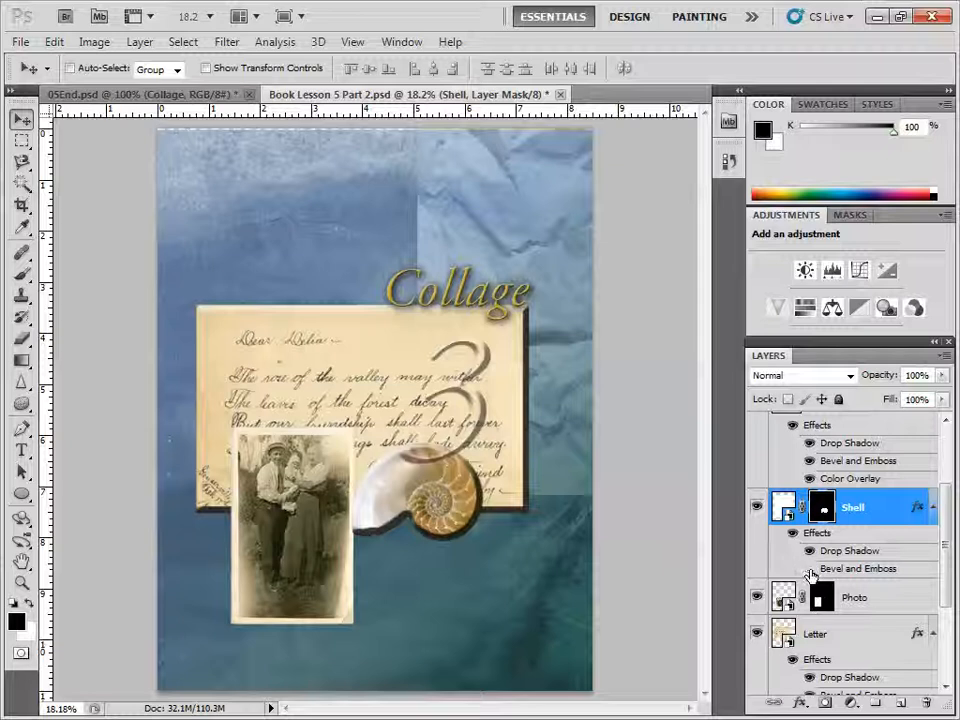
pyautogui.click(810, 569)
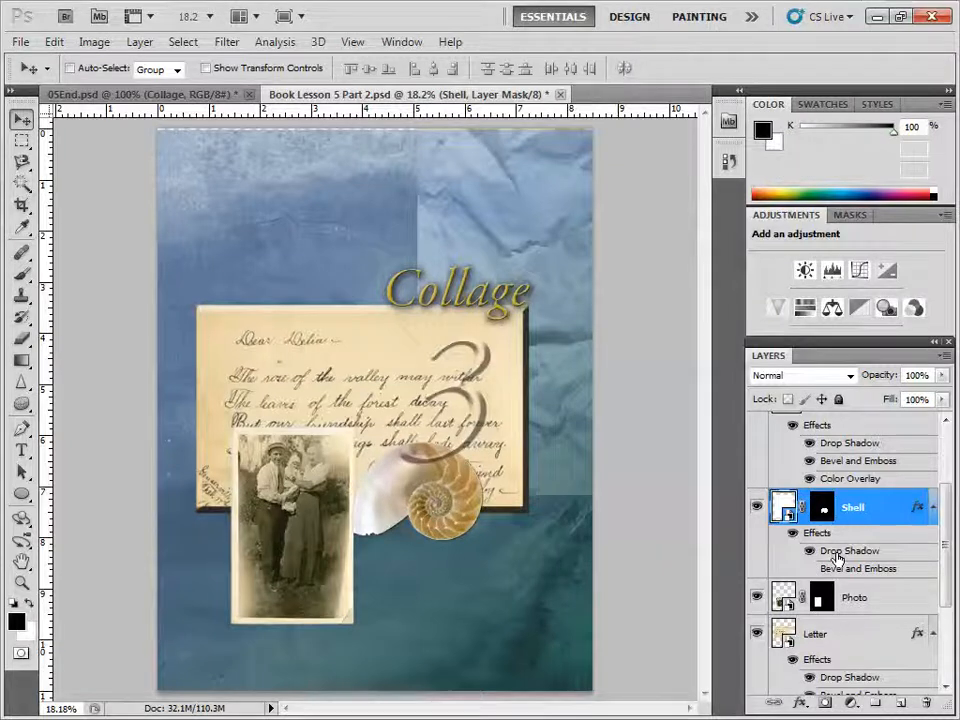
pyautogui.doubleClick(838, 555)
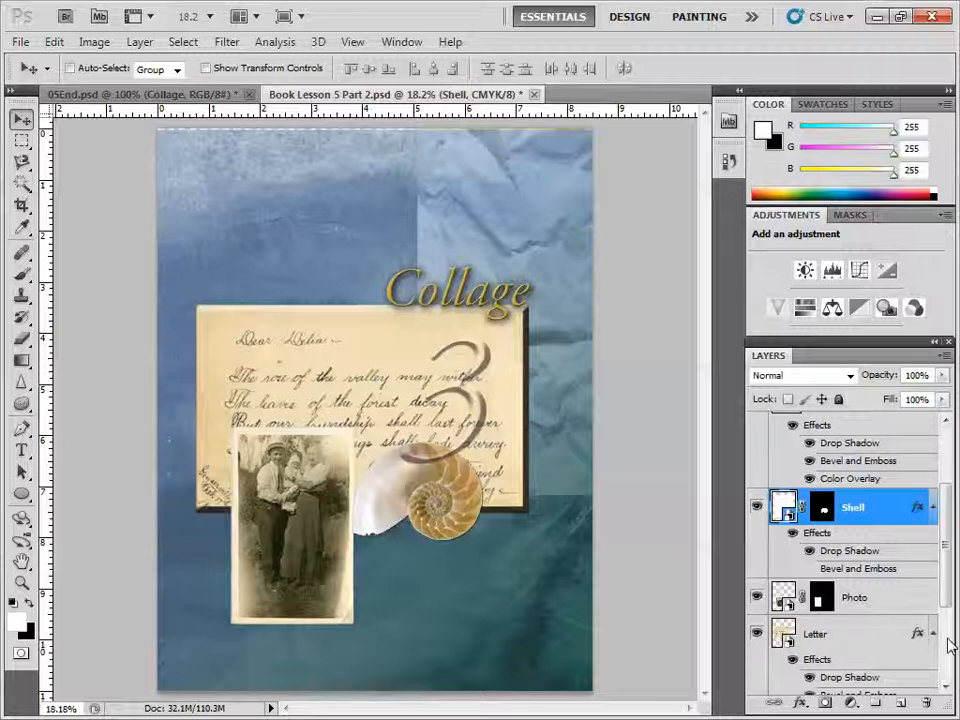
# Move the Letter layer's effects to the Photo layer and turn off the Photo's Bevel and Emboss
pyautogui.moveTo(916, 636); pyautogui.dragTo(915, 606)
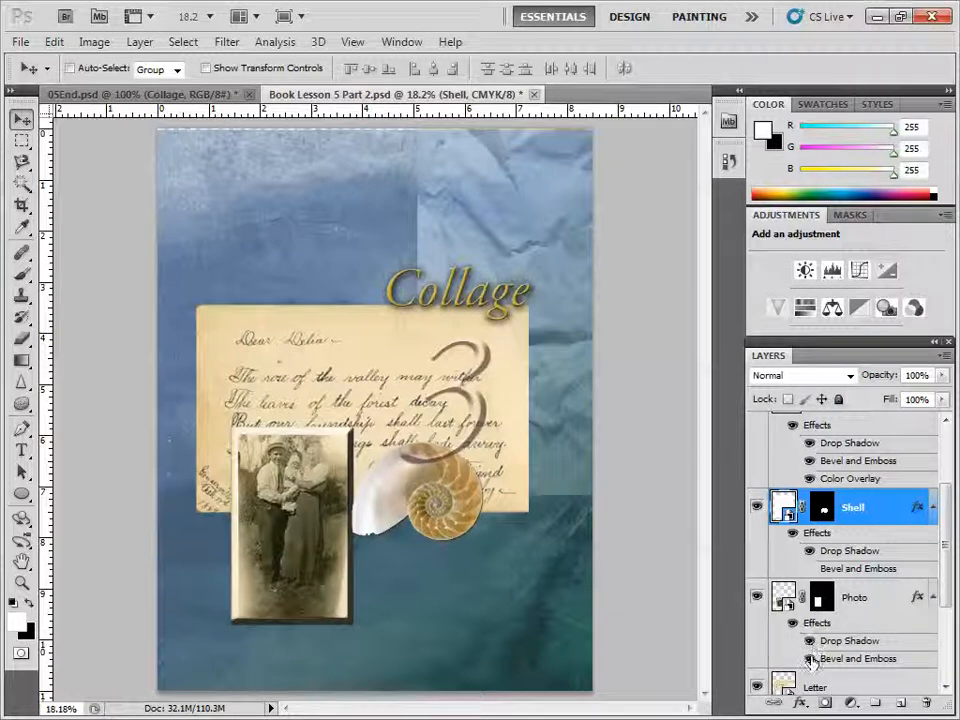
pyautogui.click(811, 659)
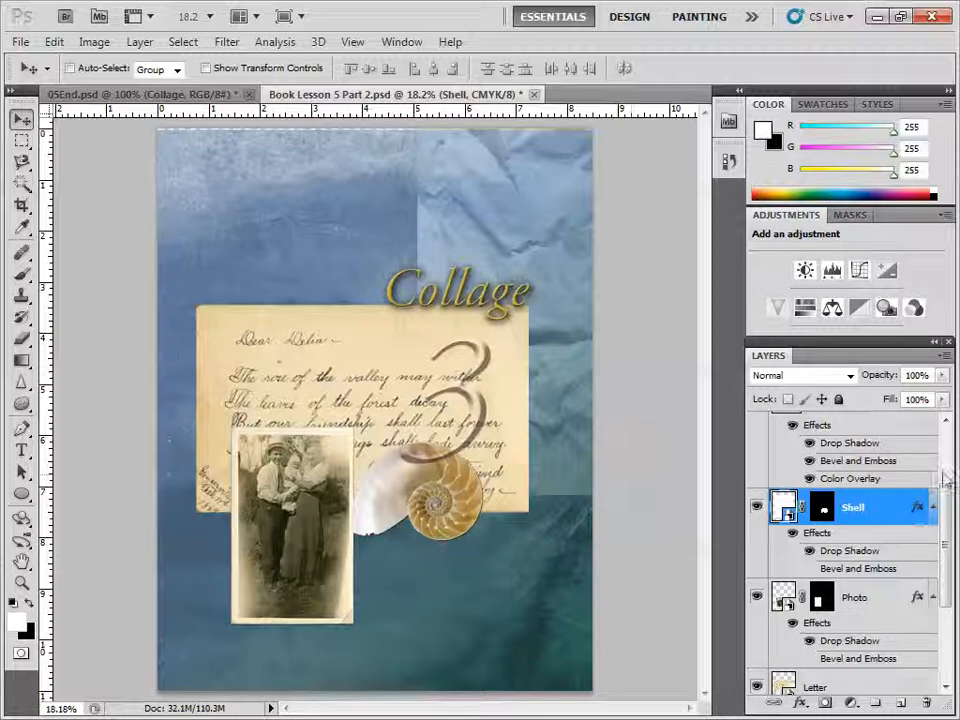
pyautogui.moveTo(946, 539); pyautogui.dragTo(949, 501)
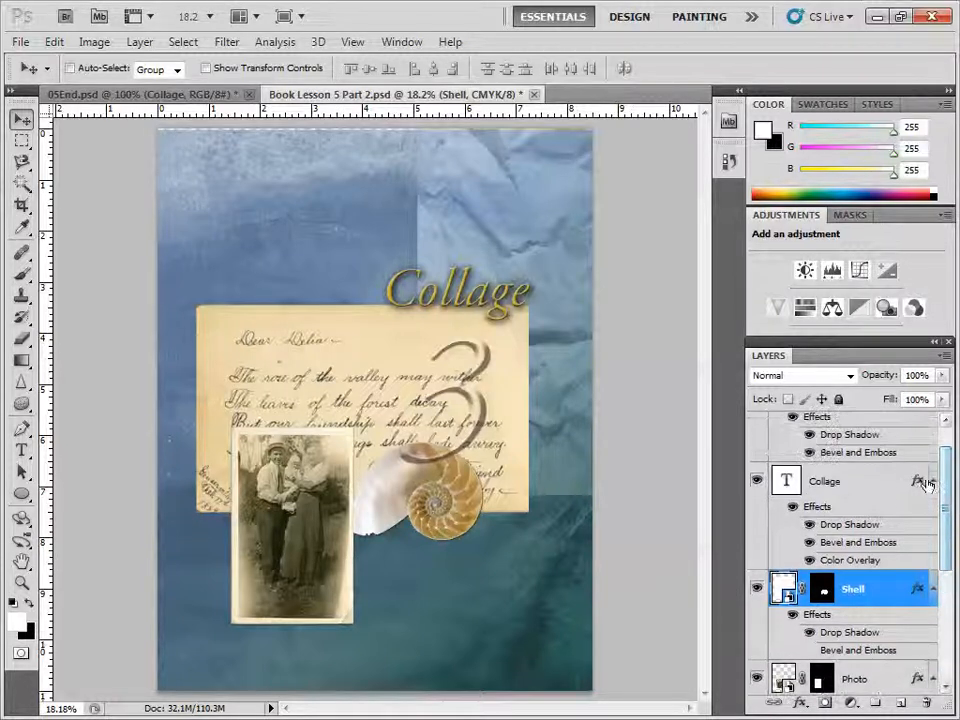